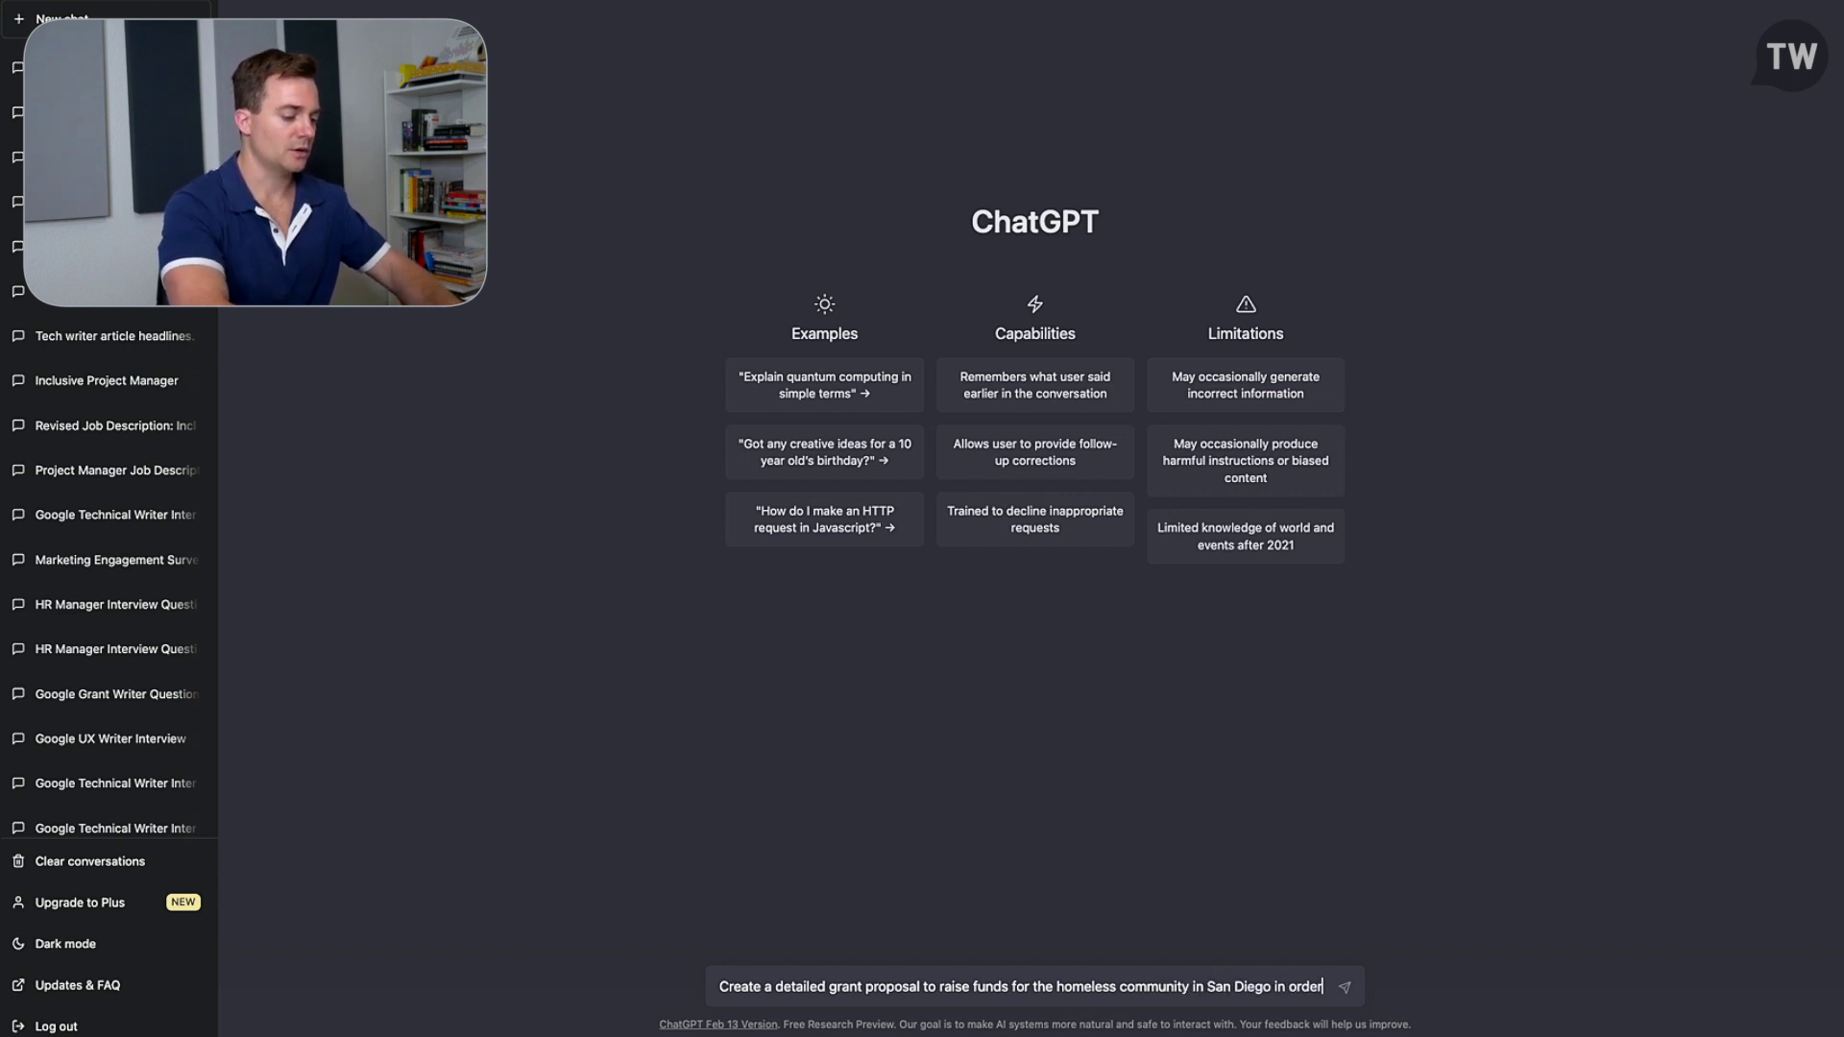
pyautogui.write(' for them to access housing development')
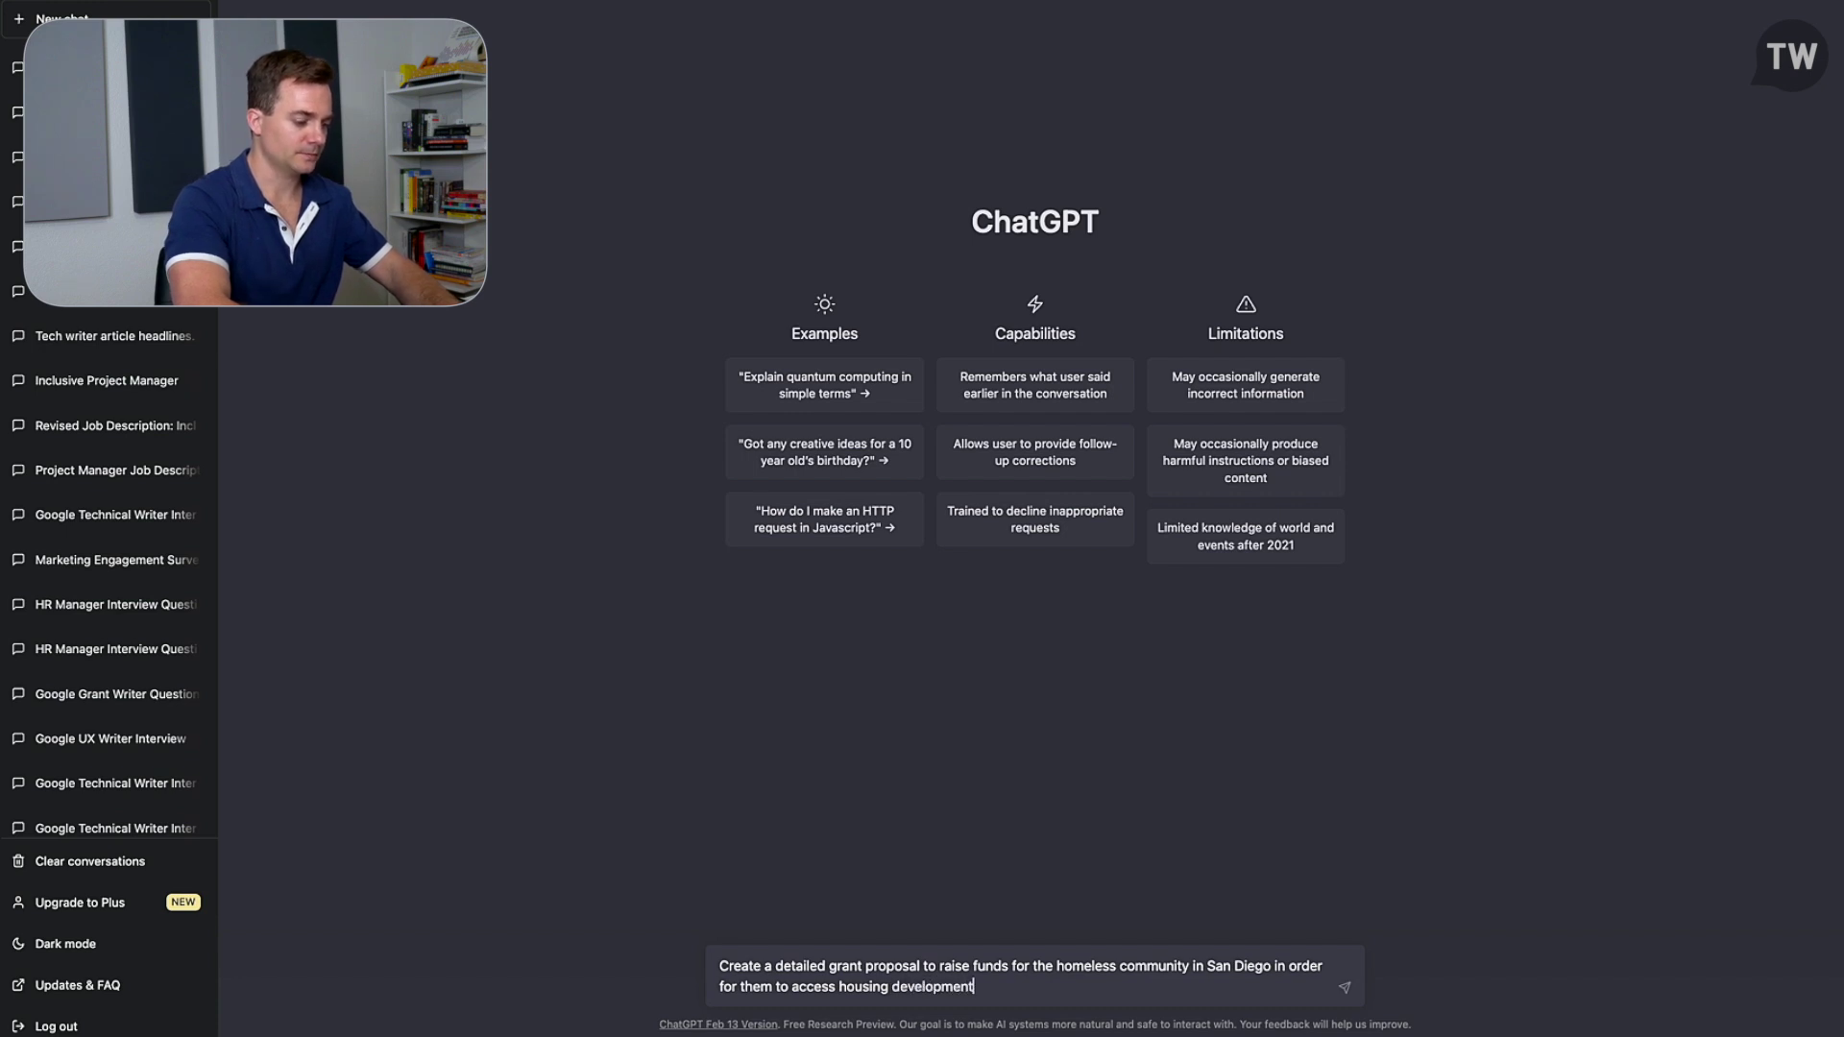
pyautogui.write('Updat')
# - Send the prompt asking for a detailed San Diego homeless housing grant proposal
pyautogui.press('Return')
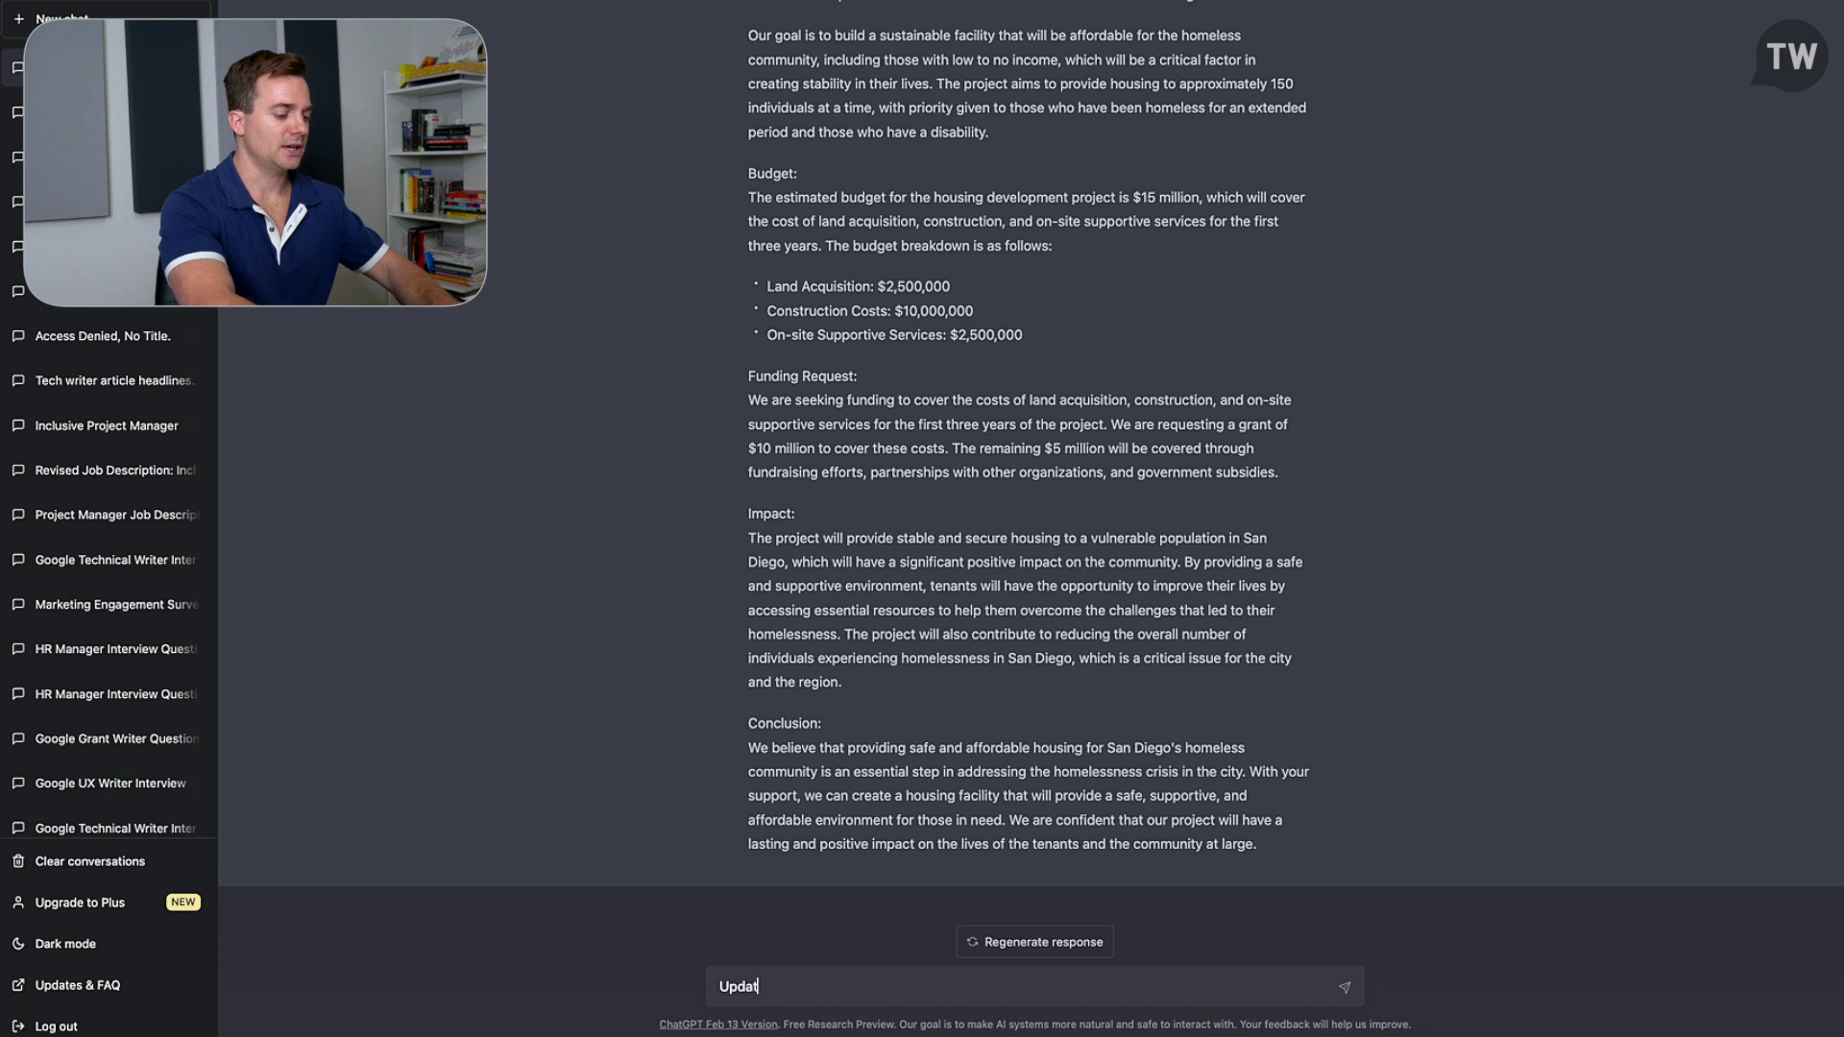
pyautogui.write('e this proposal with a timeline of actionable steps across four quarter')
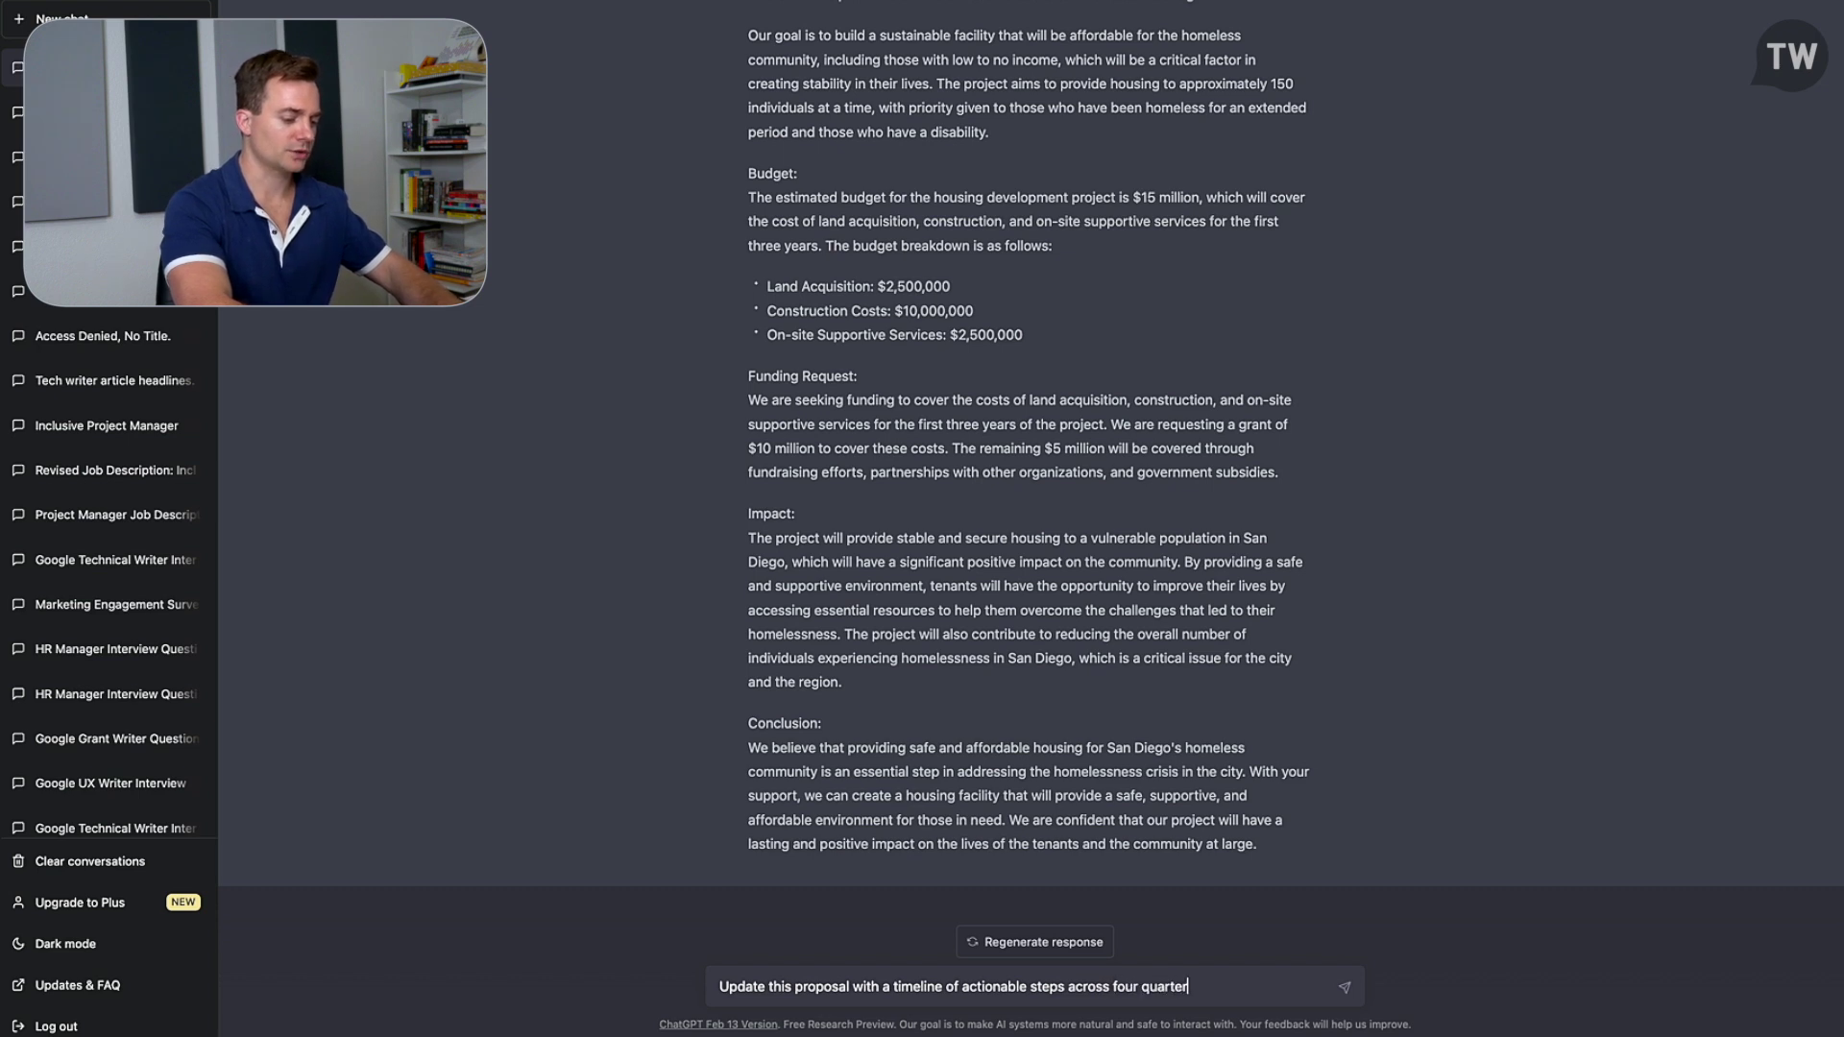
pyautogui.write('s with a deta')
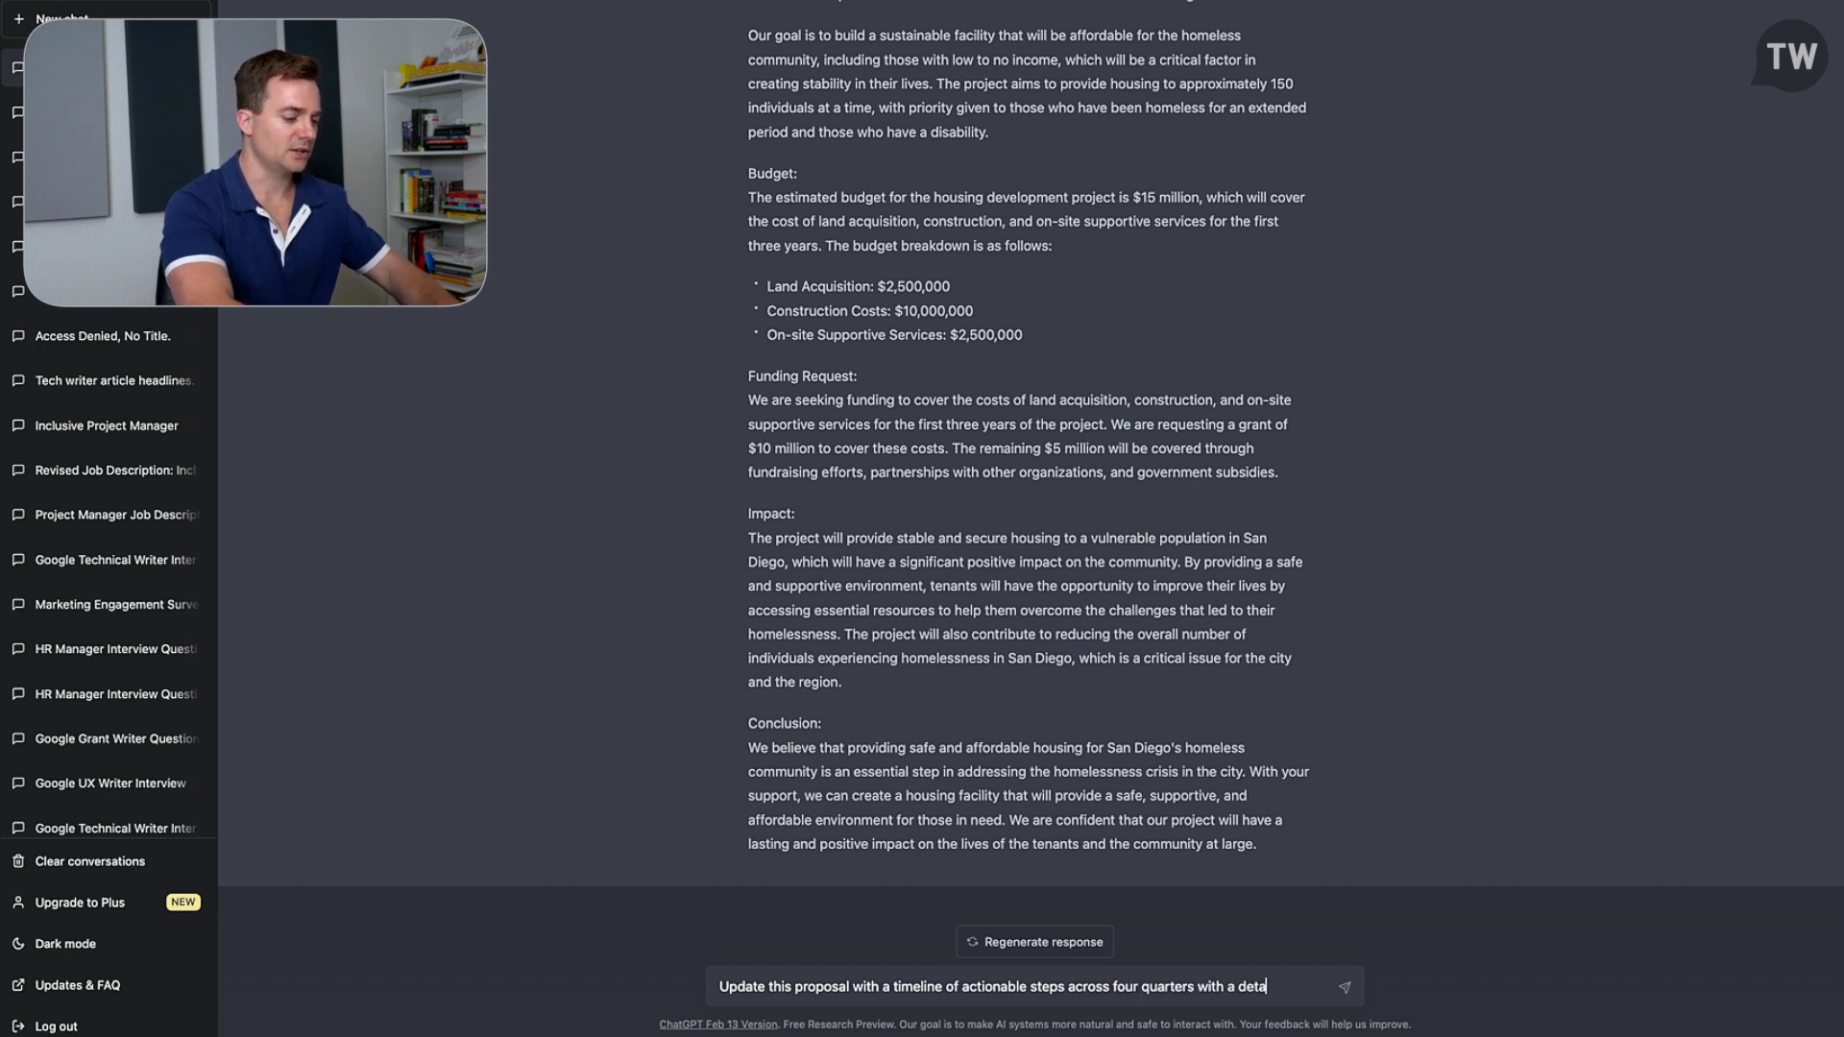
pyautogui.write('iled budget for each of those qu')
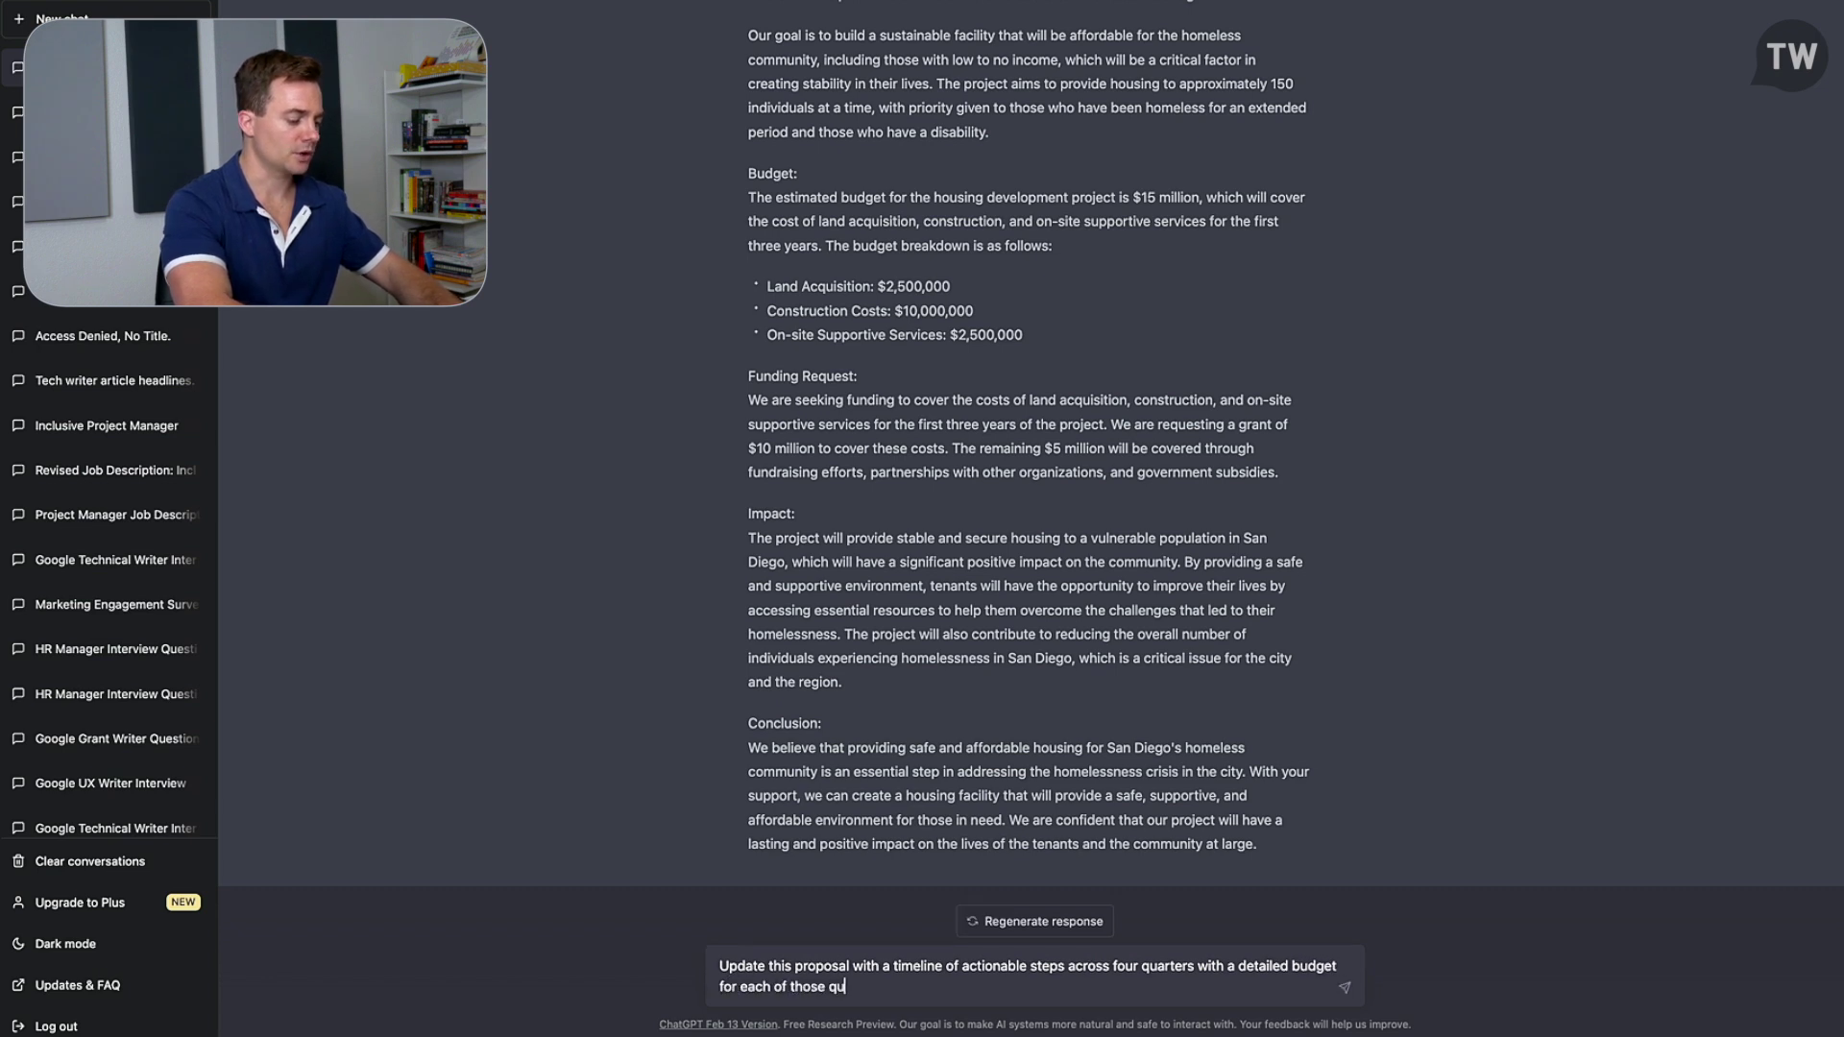
pyautogui.write('ers. Also add a list of stakeholders and key')
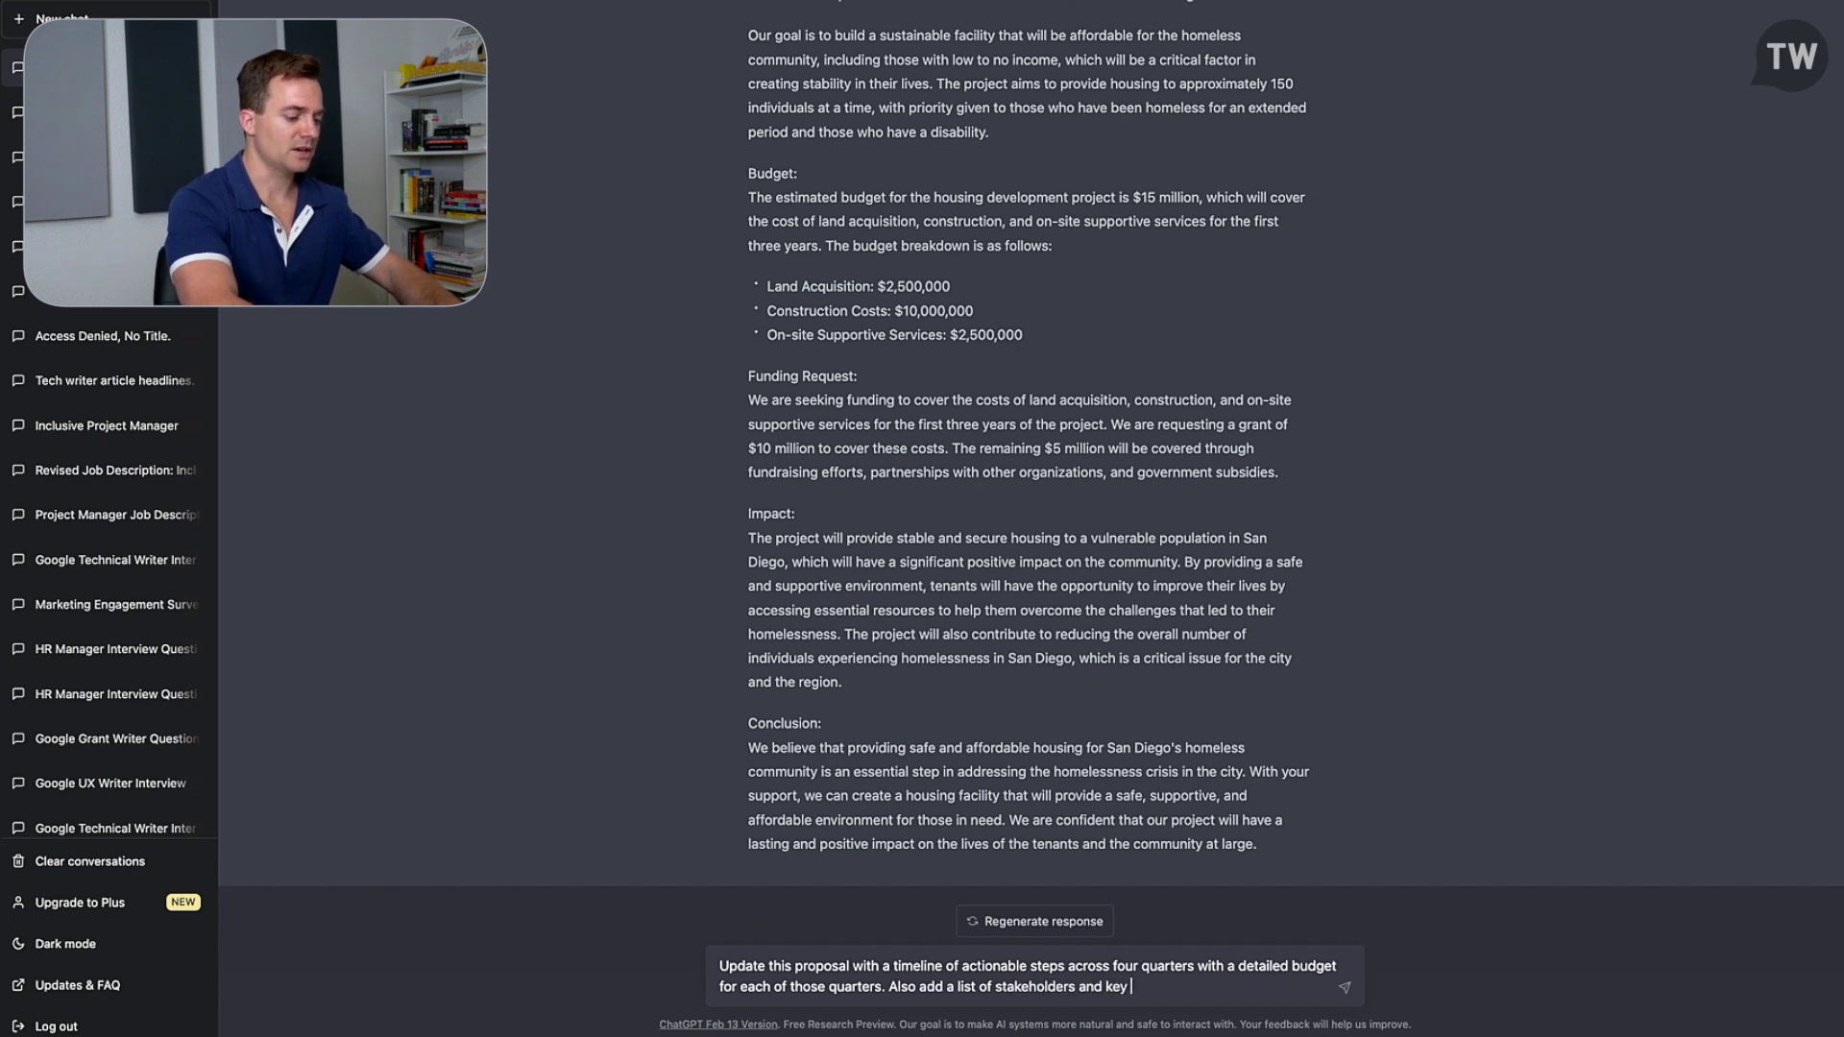
pyautogui.write('indicators.')
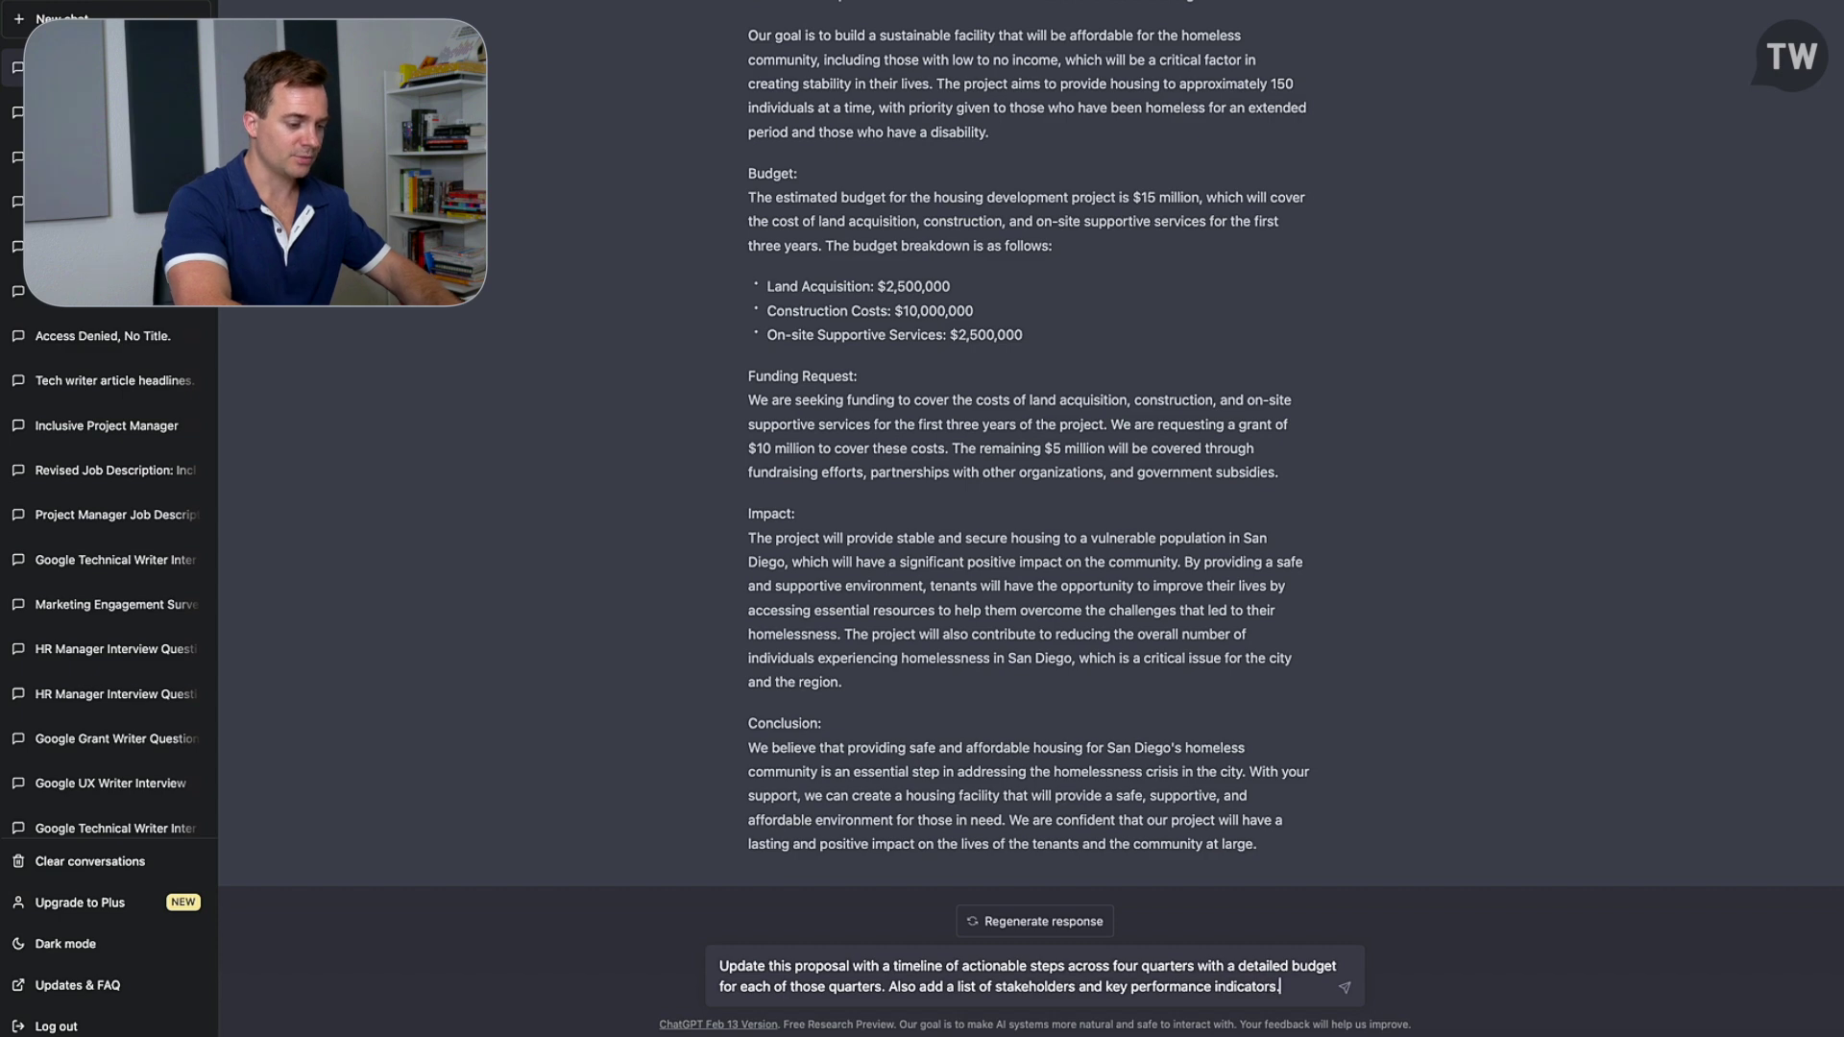
# - Send the request adding a four-quarter timeline, quarterly budgets, stakeholders and KPIs
pyautogui.press('Return')
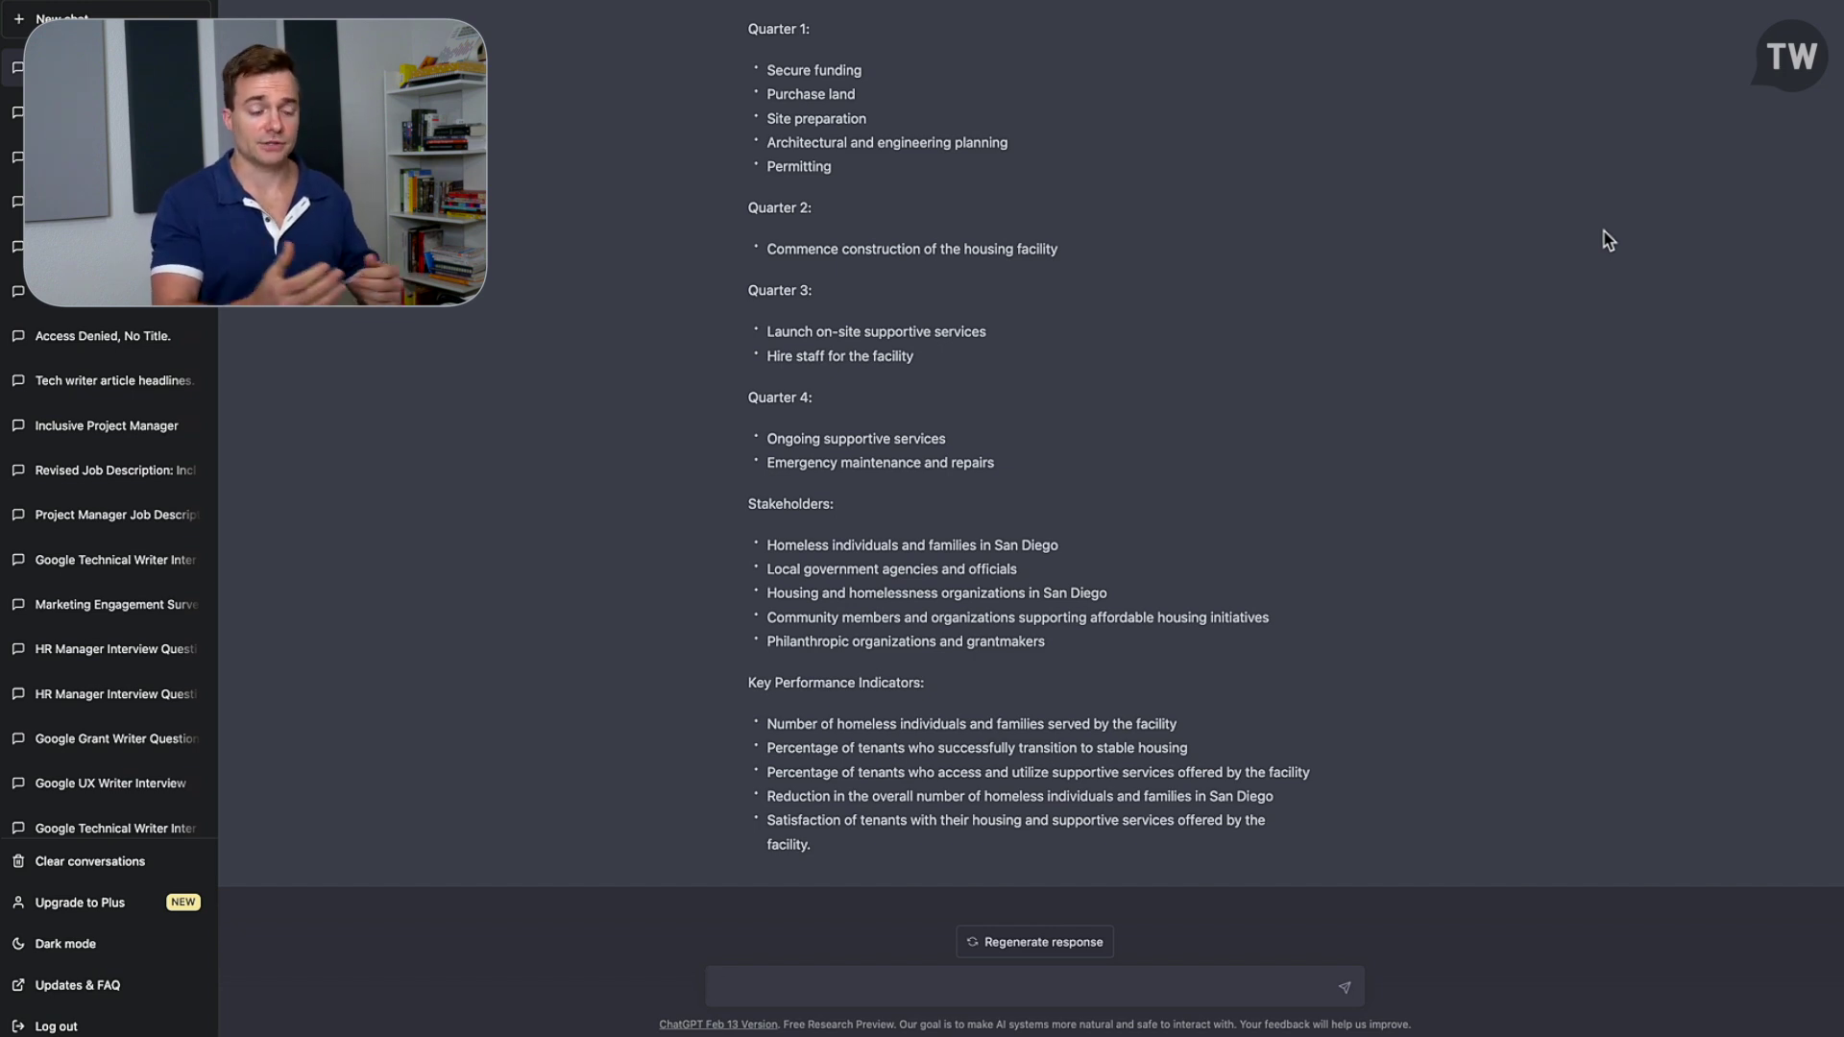
pyautogui.scroll(2, 1607, 240)
pyautogui.scroll(3, 1607, 241)
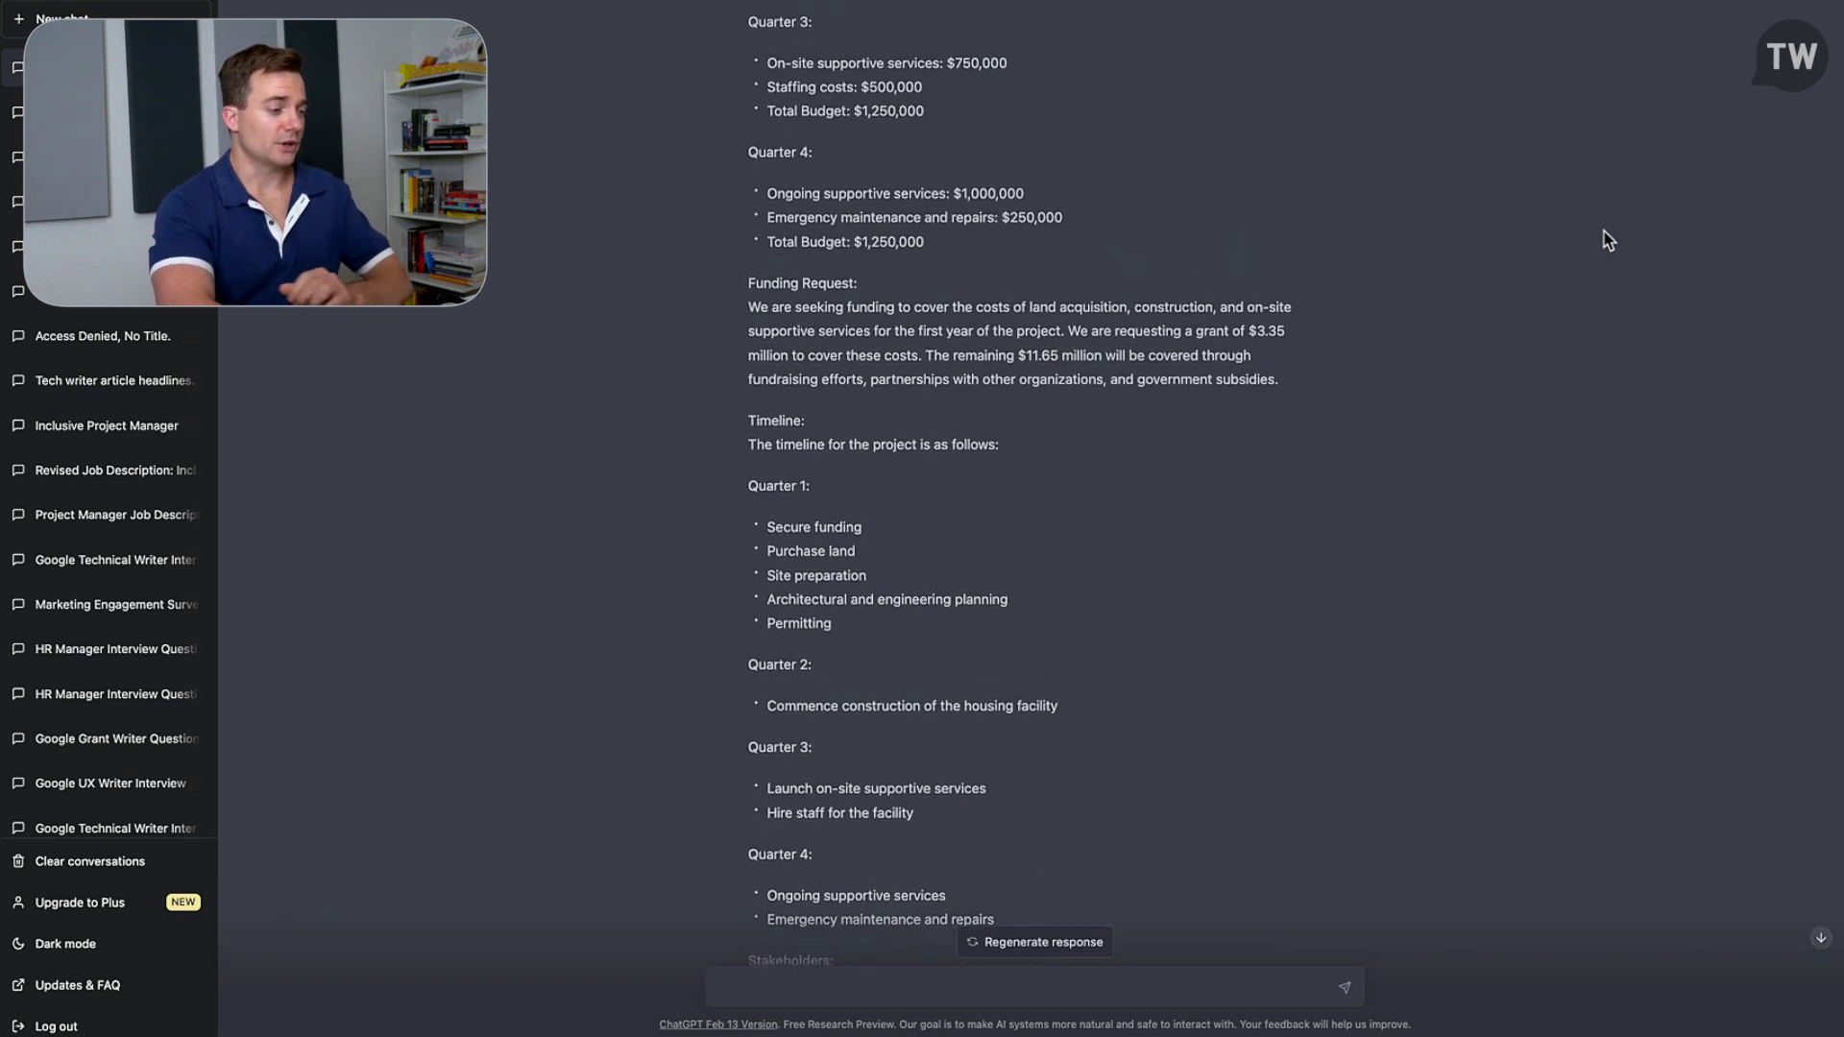
pyautogui.scroll(3, 1607, 240)
pyautogui.scroll(3, 1608, 240)
pyautogui.scroll(5, 1607, 241)
pyautogui.scroll(1, 1608, 240)
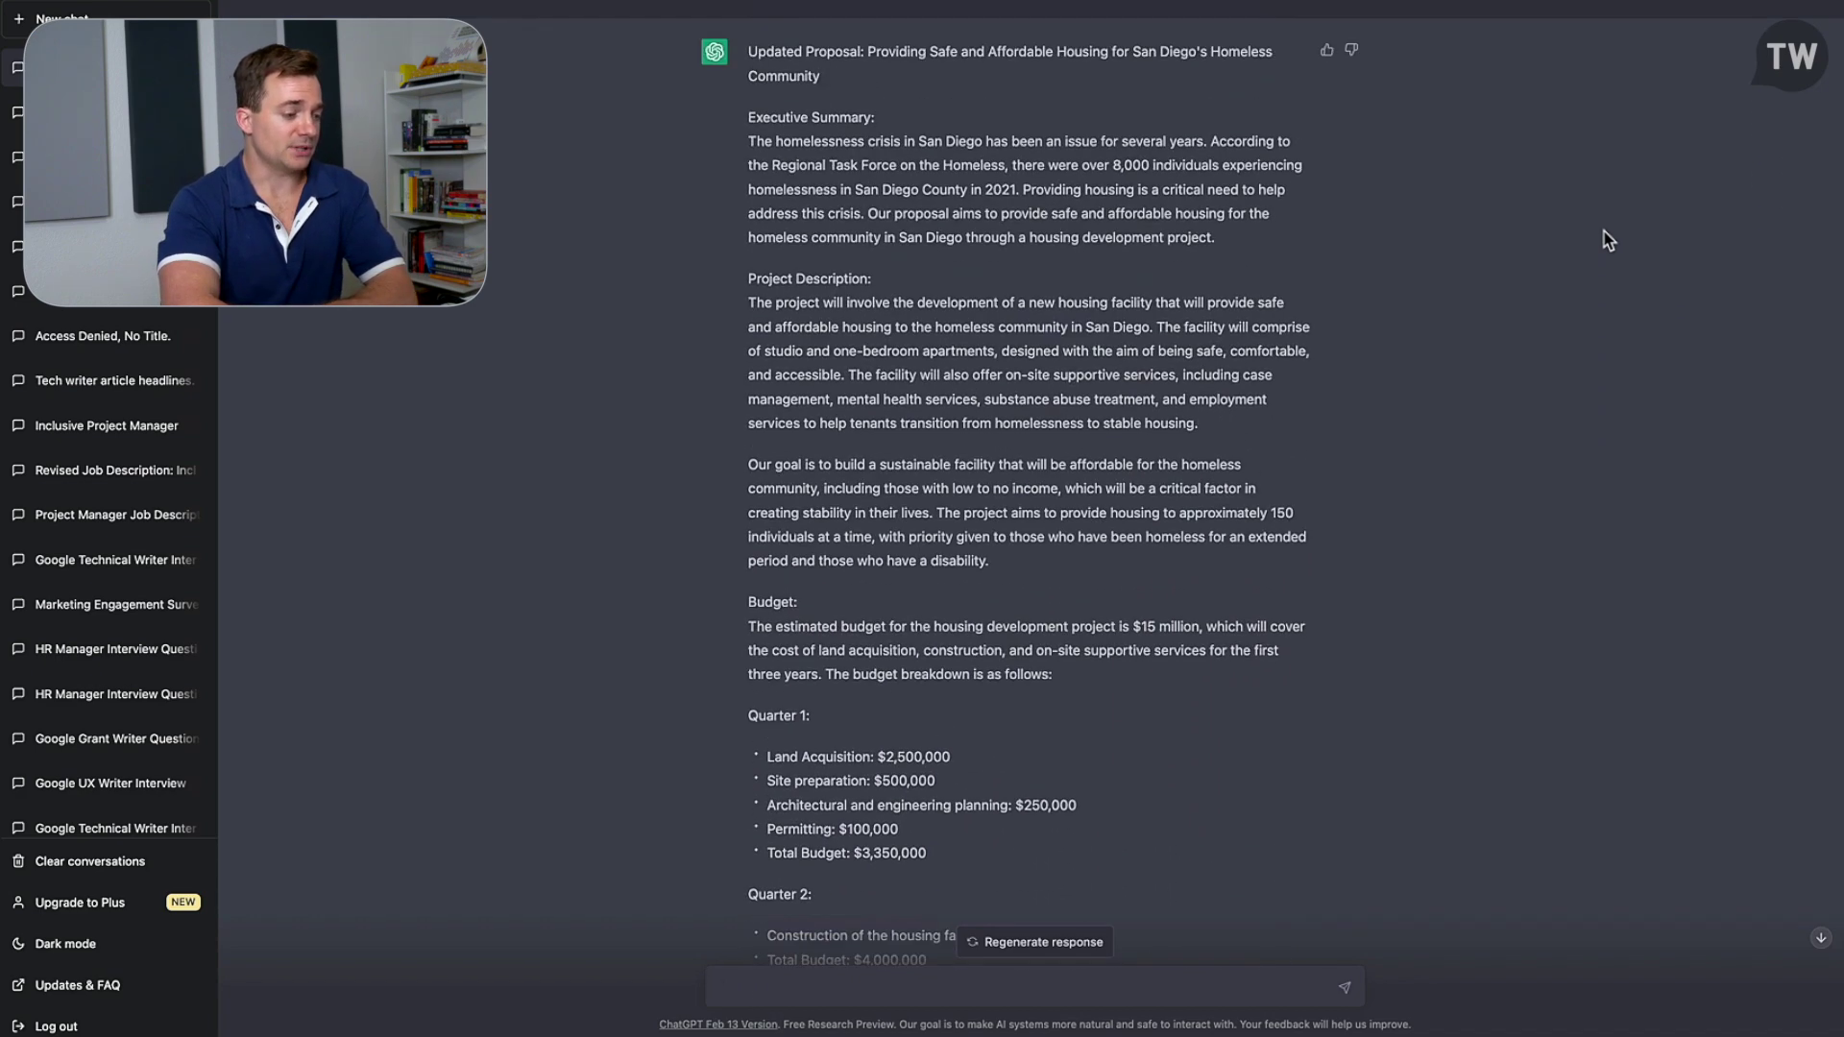
pyautogui.scroll(2, 1608, 241)
pyautogui.scroll(-4, 1609, 241)
pyautogui.scroll(-10, 1608, 240)
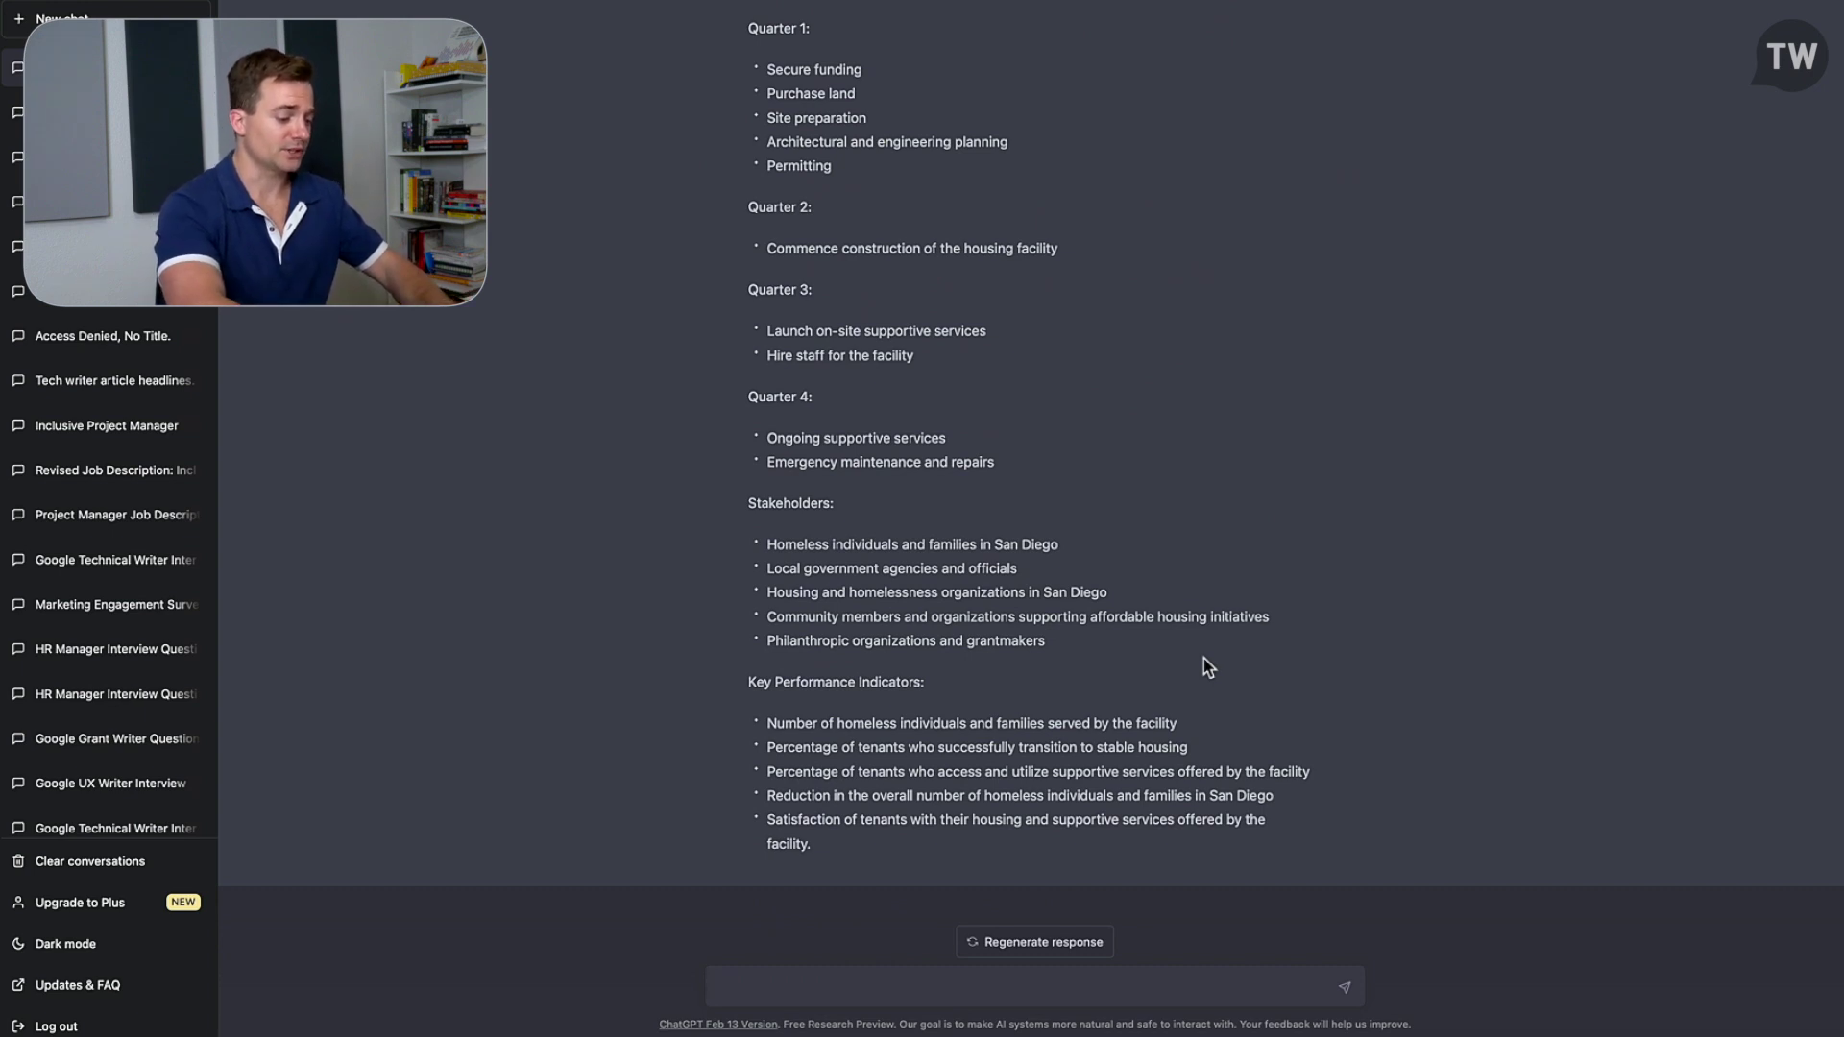
pyautogui.write('What is the homeless po')
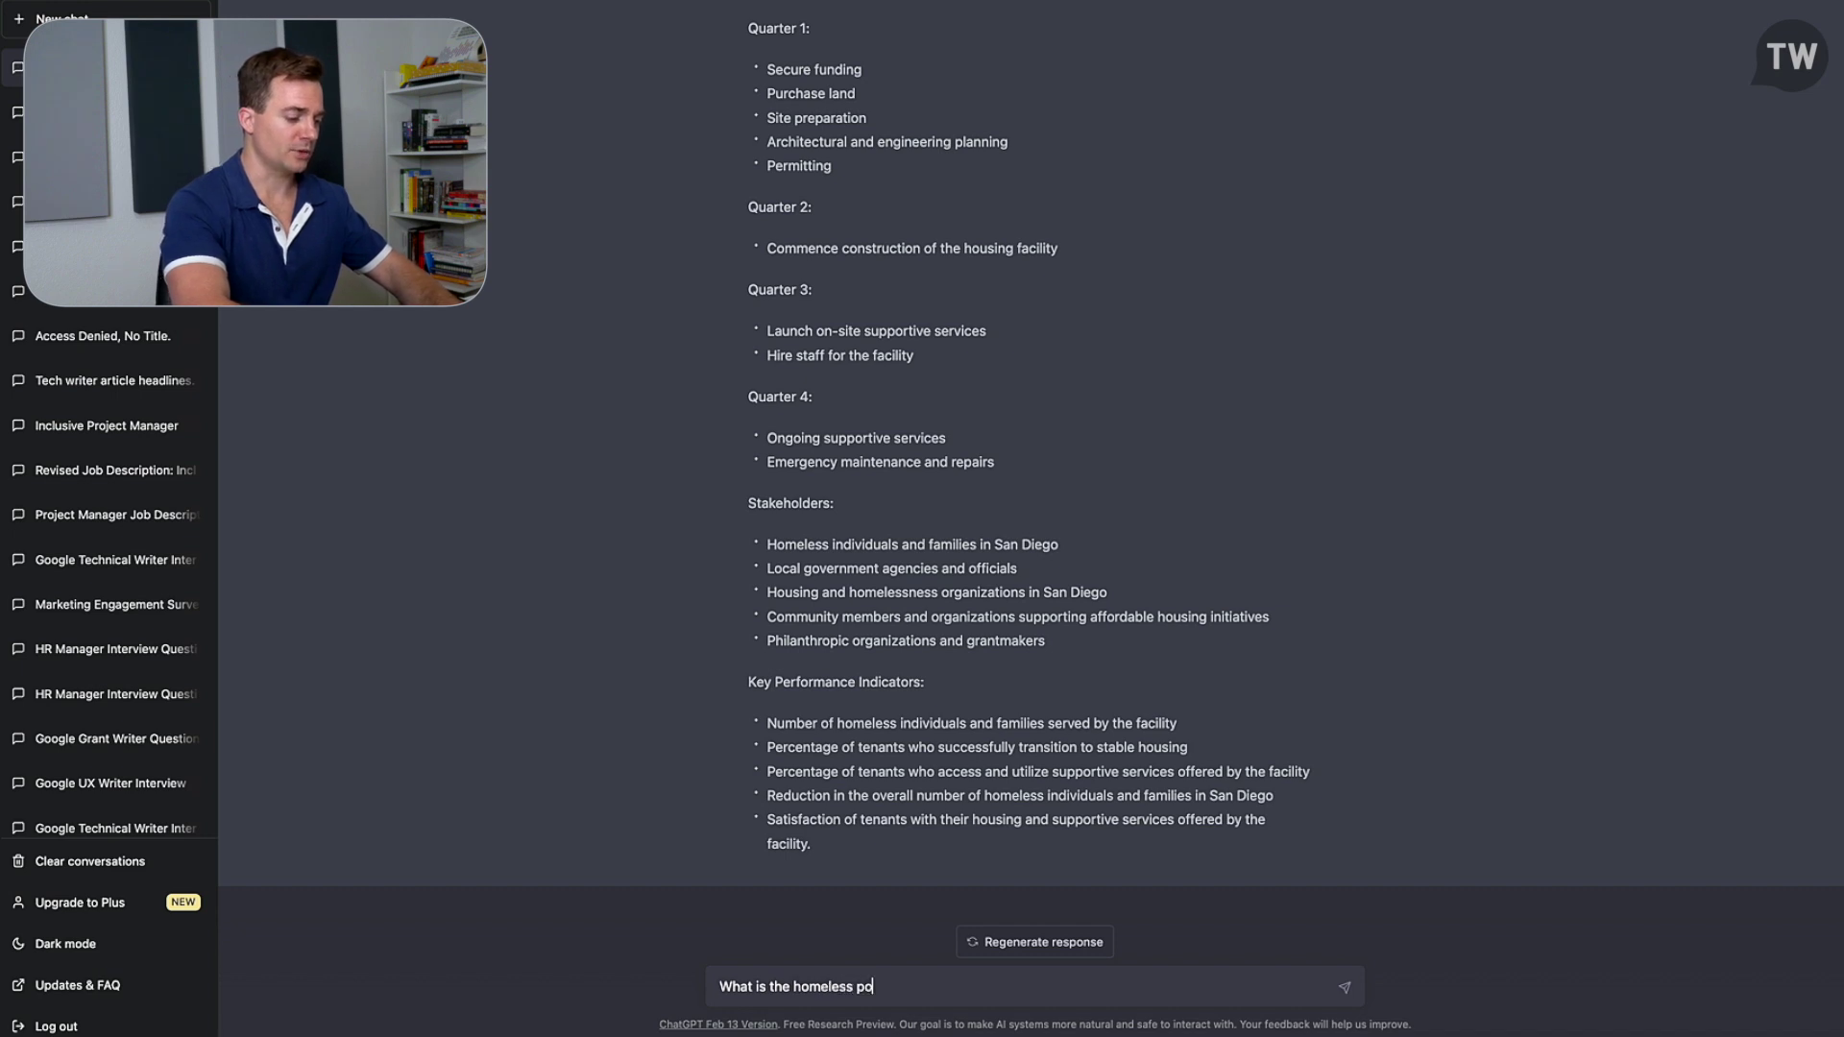
pyautogui.write('pulation in ')
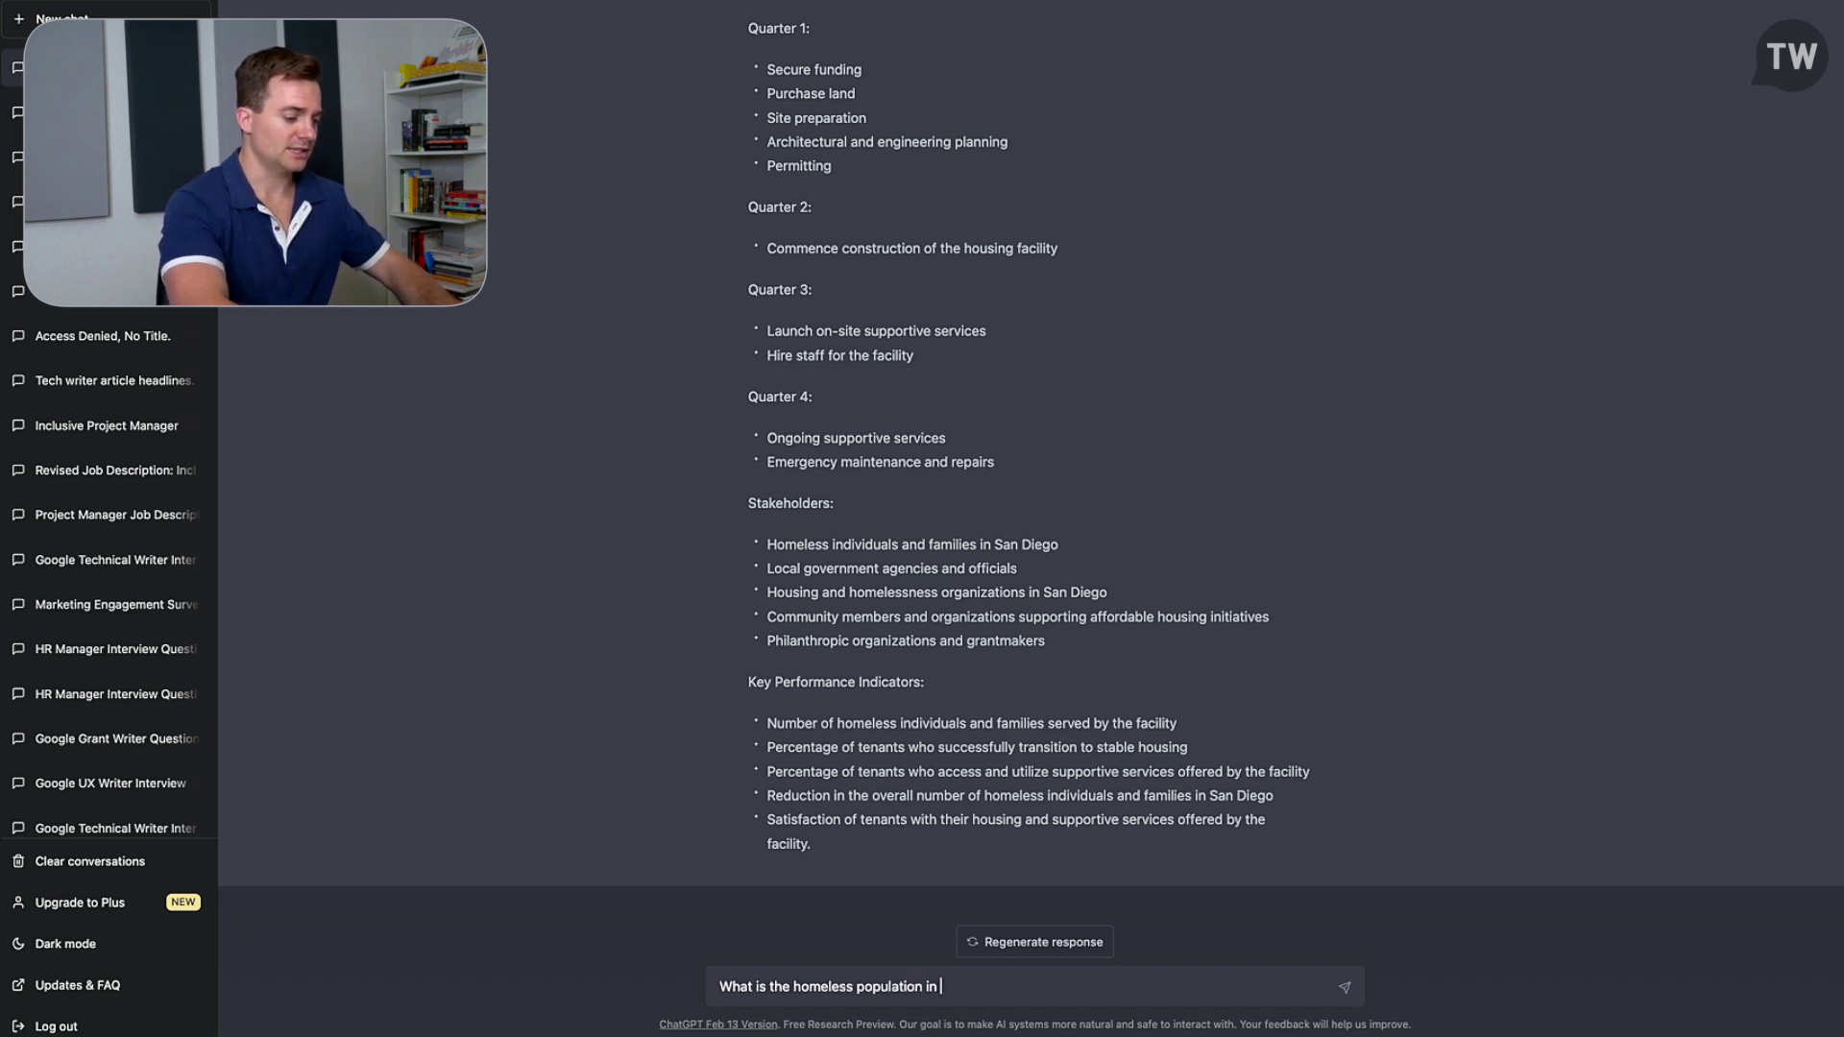
pyautogui.write('San Diego like')
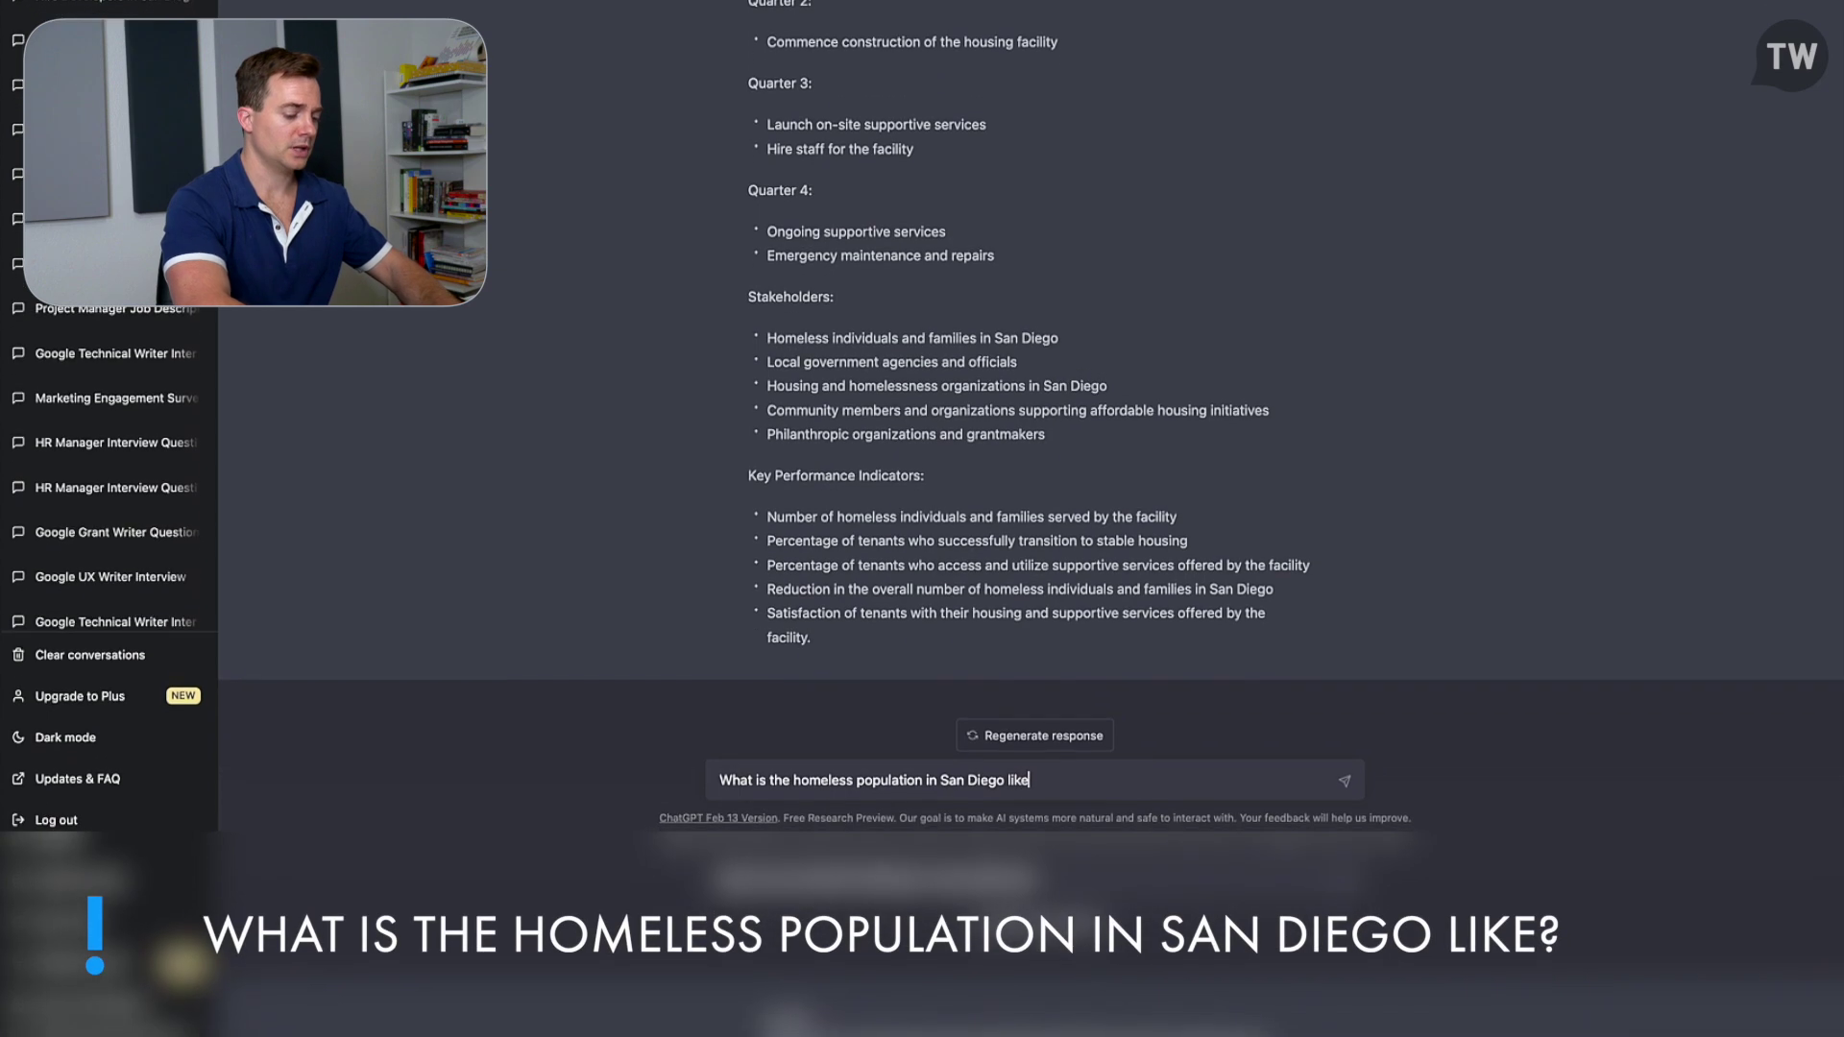
pyautogui.write('?')
# - Send the question asking what San Diego's homeless population is like
pyautogui.press('Return')
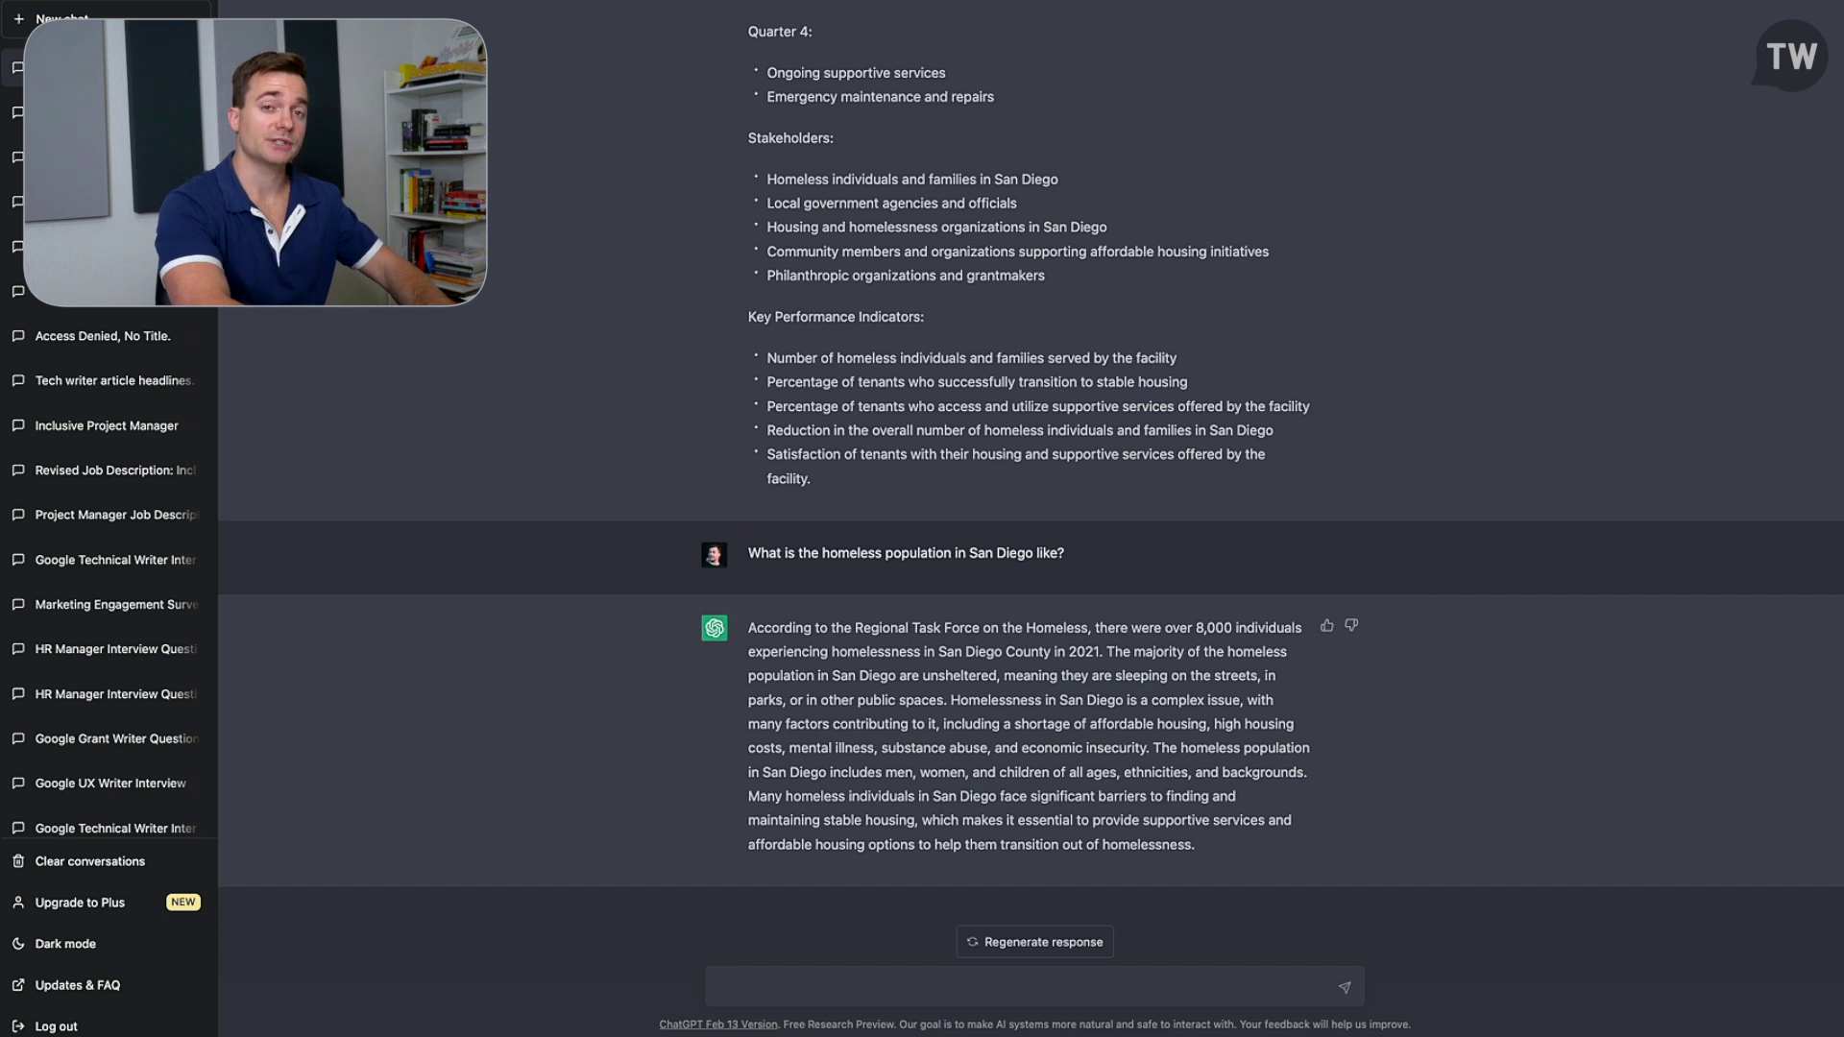
pyautogui.write('t are exampl')
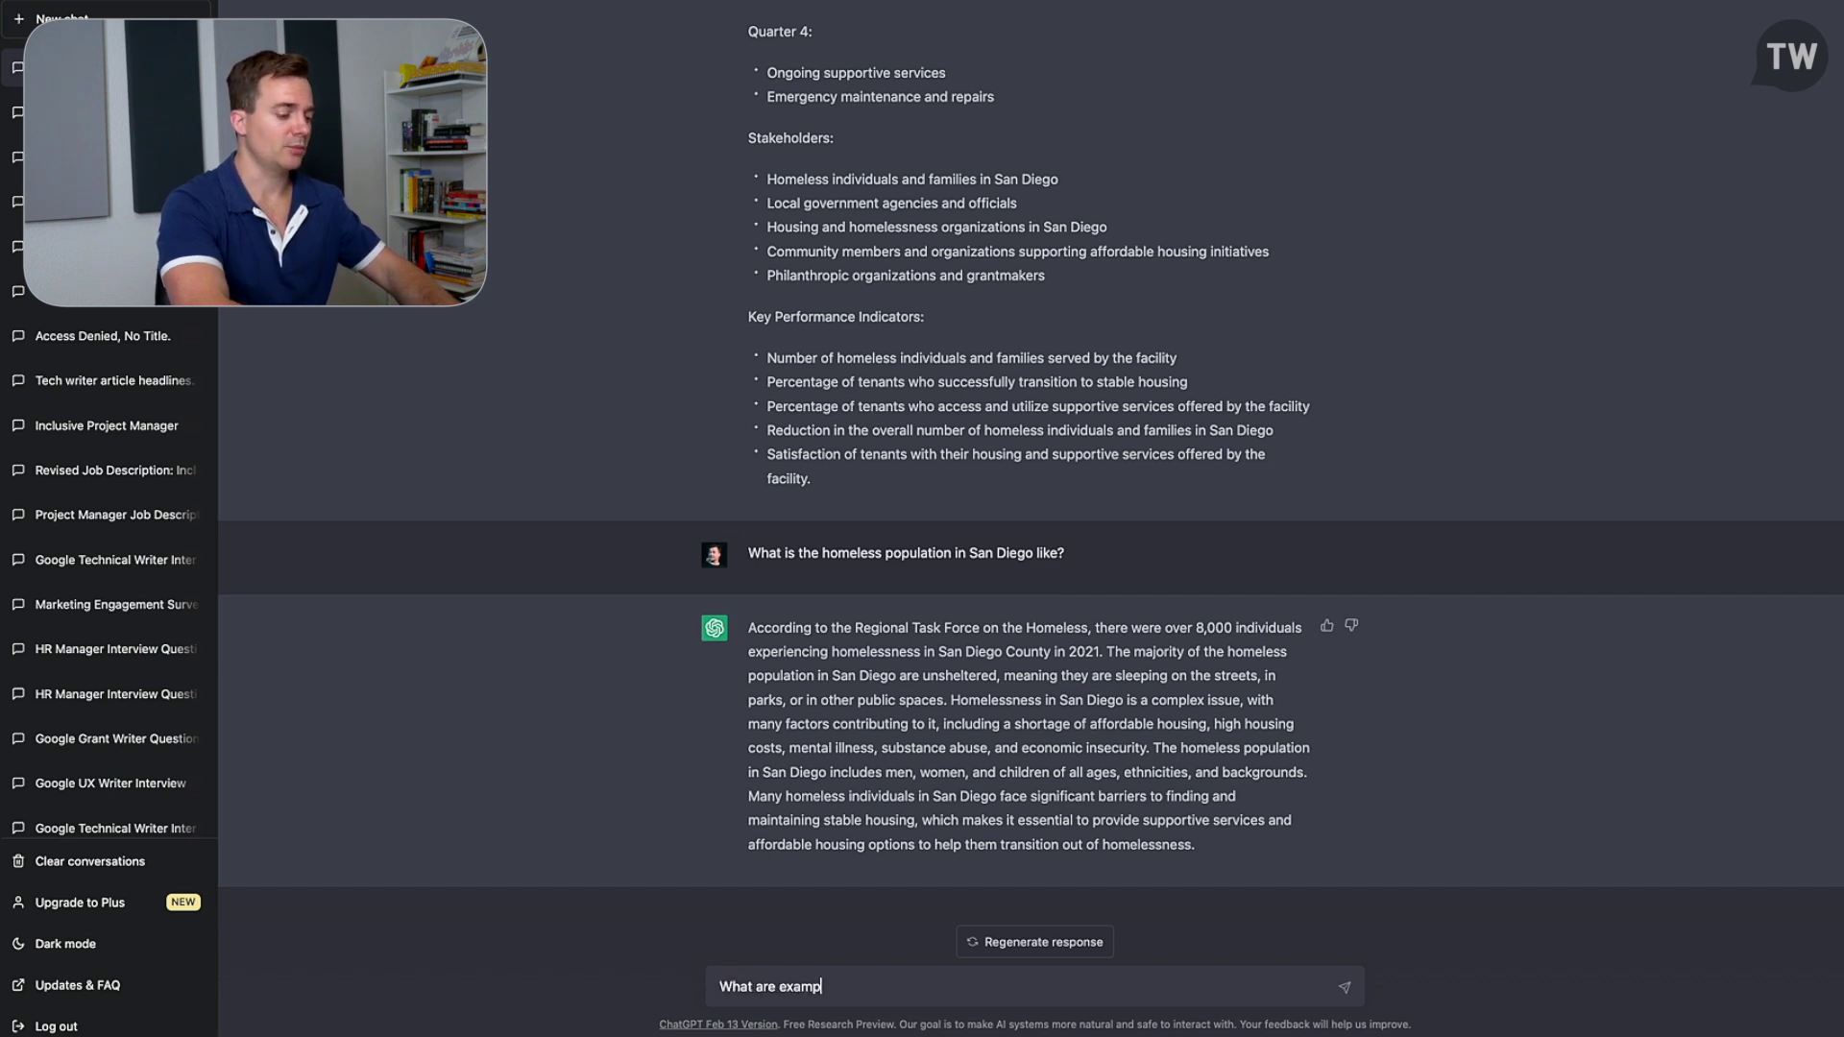
pyautogui.write('e hjpous')
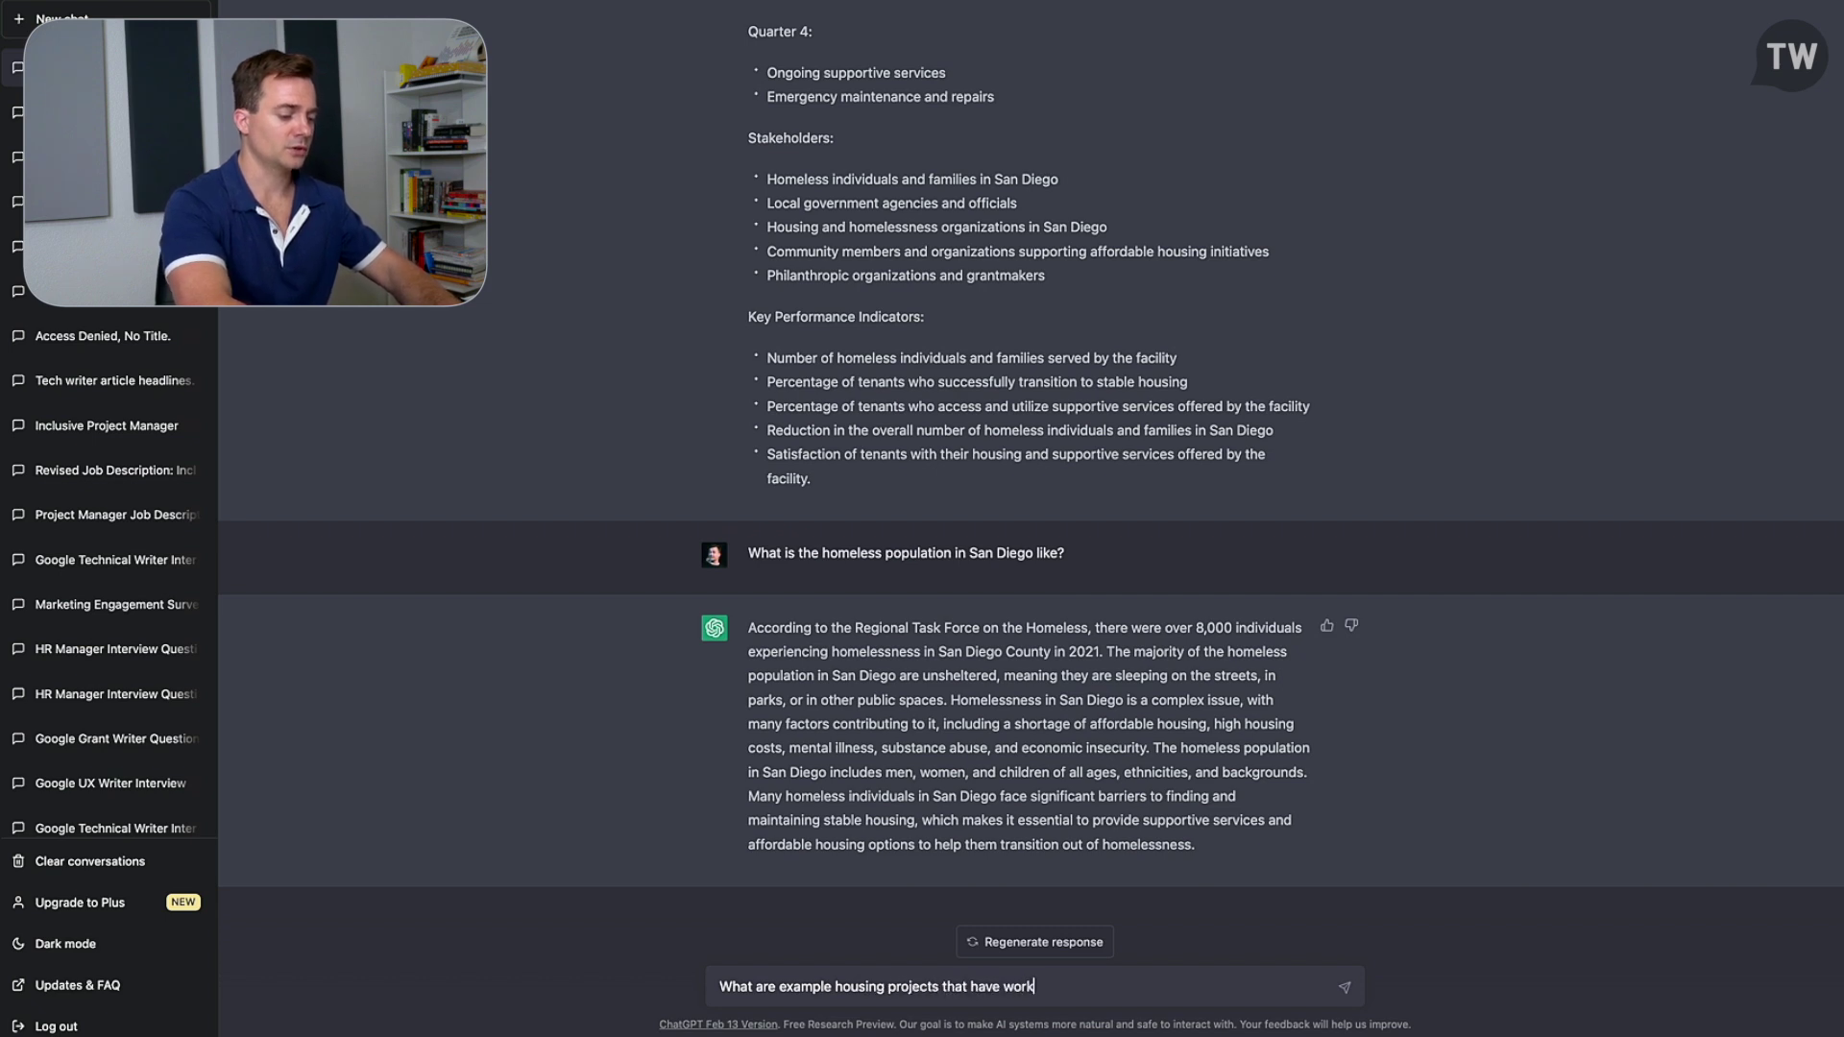
pyautogui.write('to ge')
# - Correct typos and send the question about example housing projects that sheltered homeless people
pyautogui.press('BackSpace')
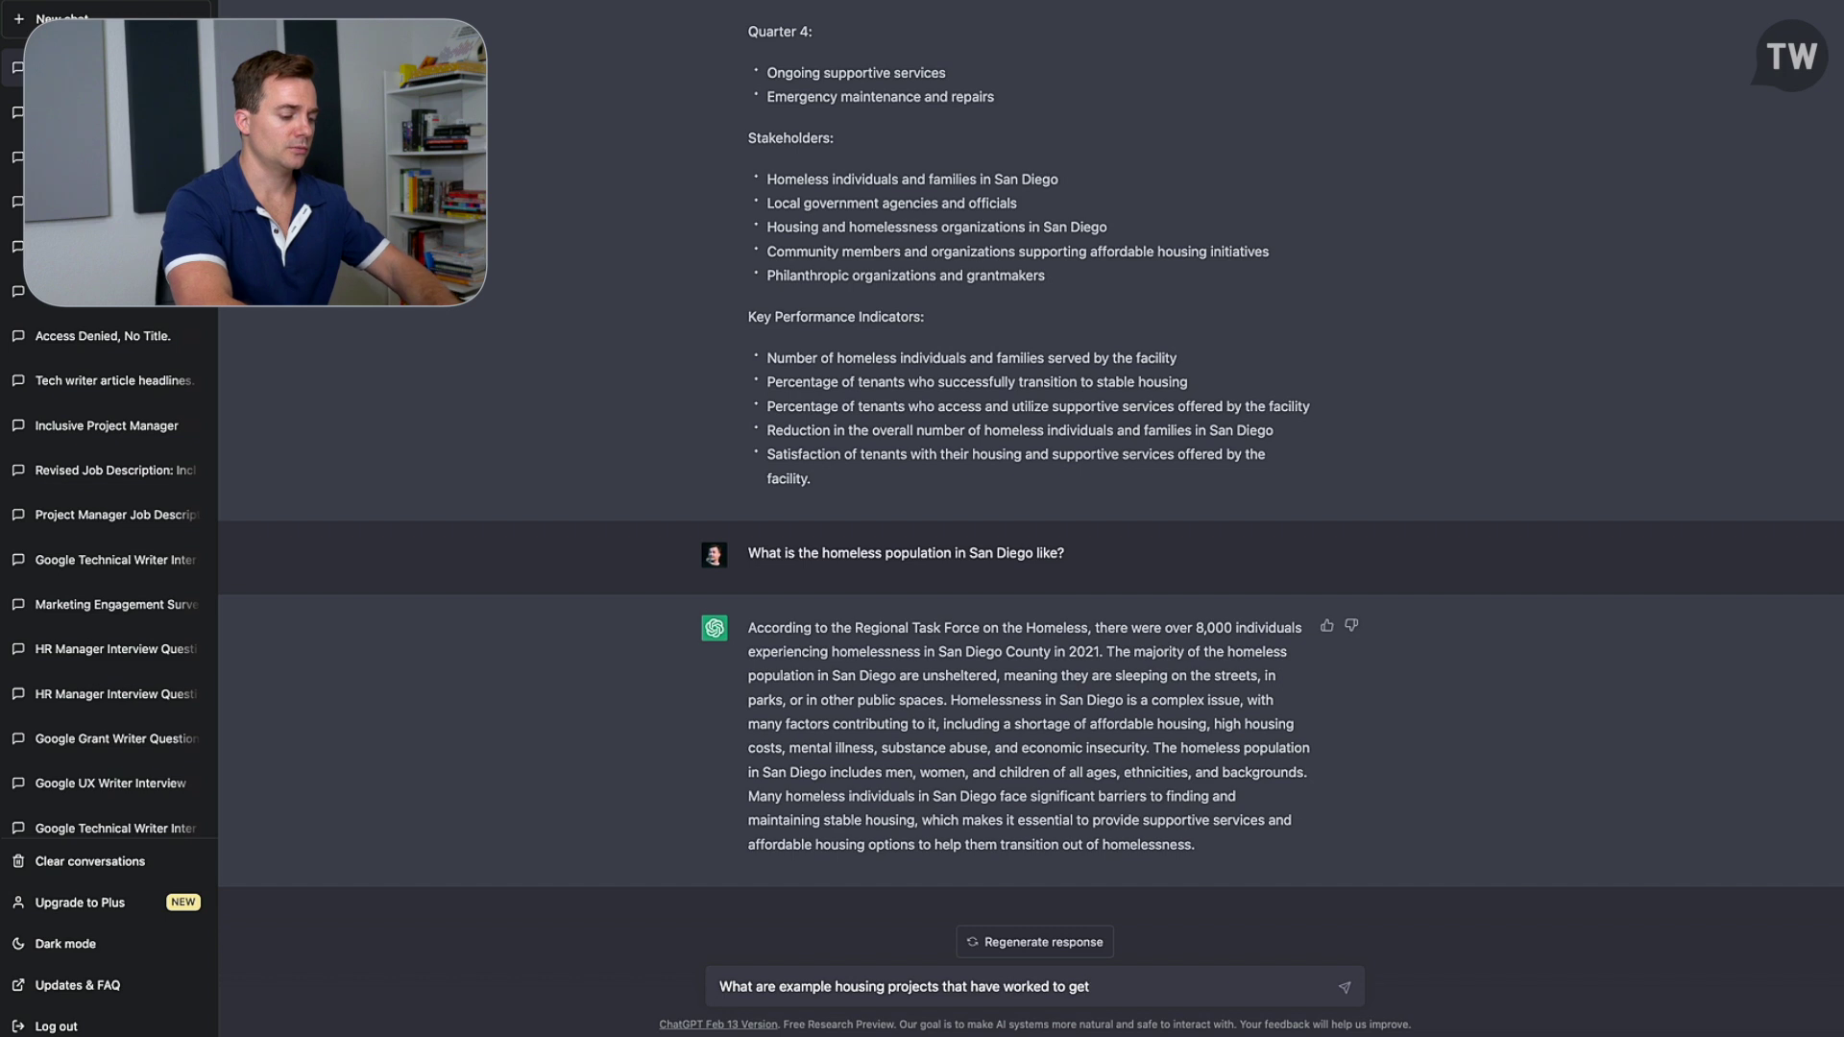
pyautogui.press('BackSpace')
pyautogui.press('BackSpace')
pyautogui.write('help homeless people')
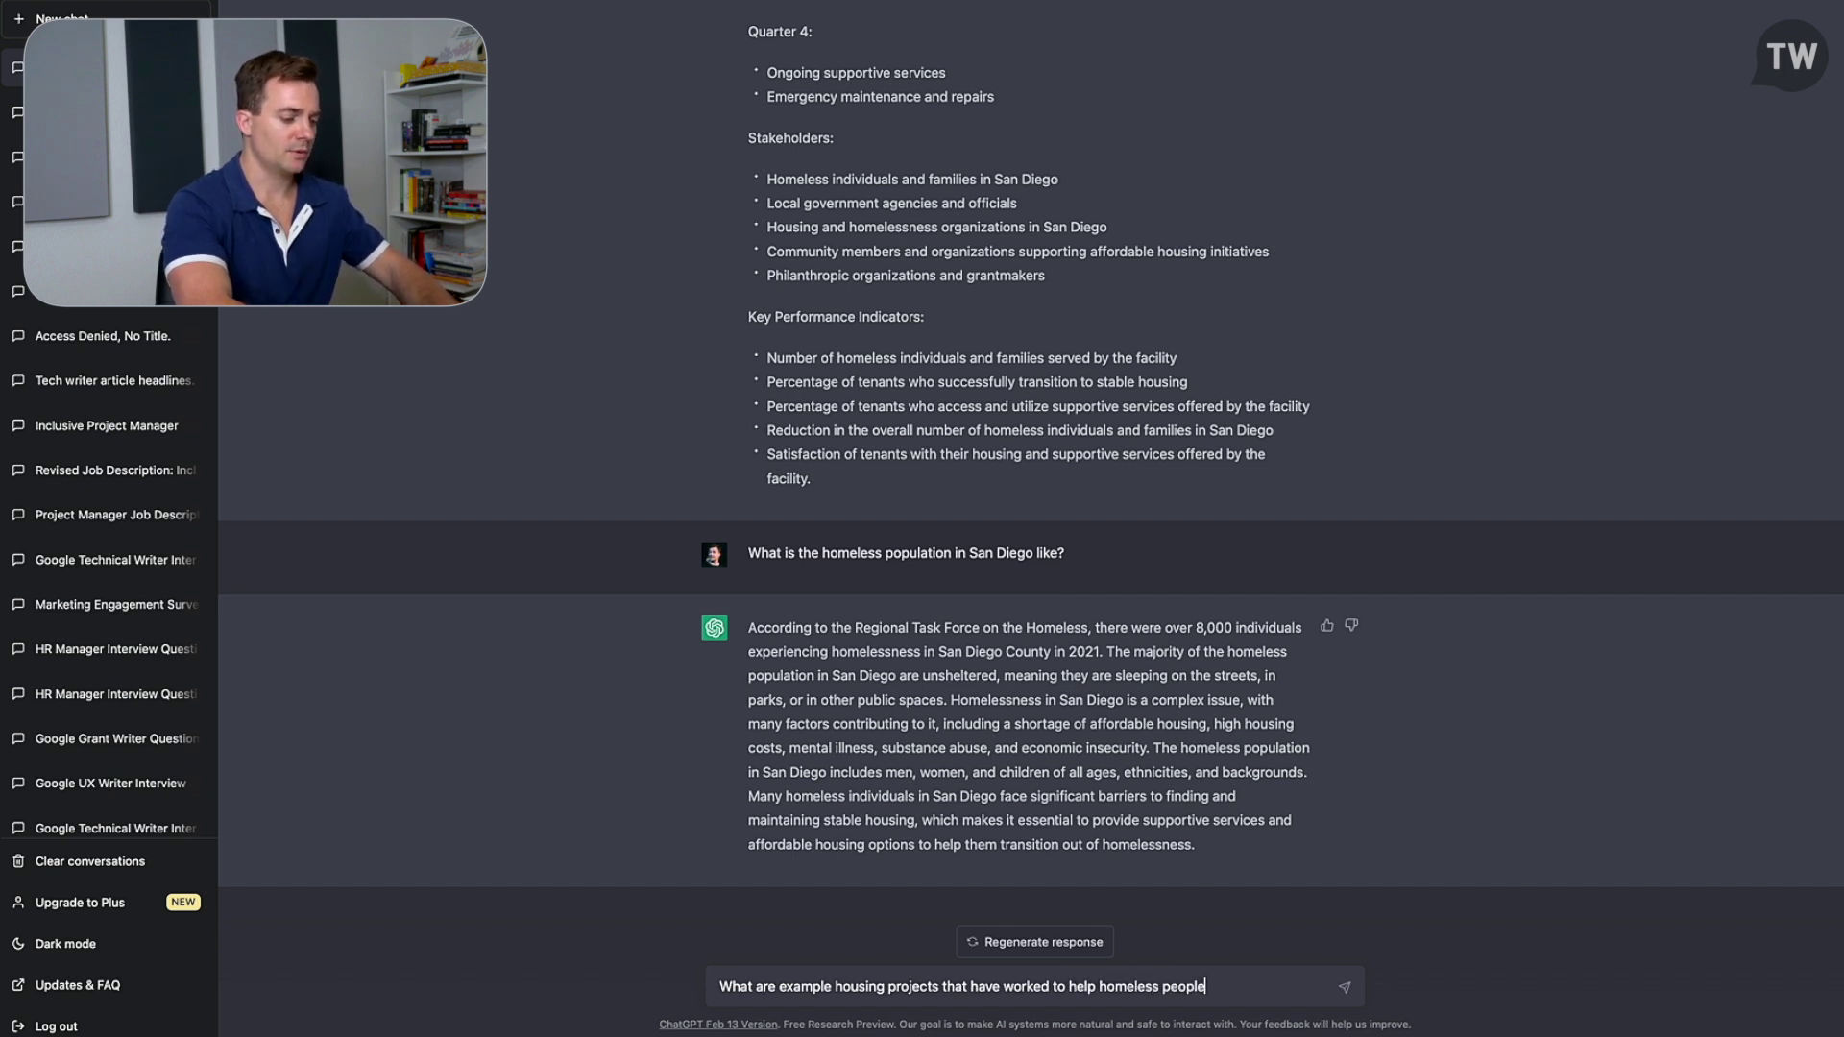
pyautogui.write('lter?')
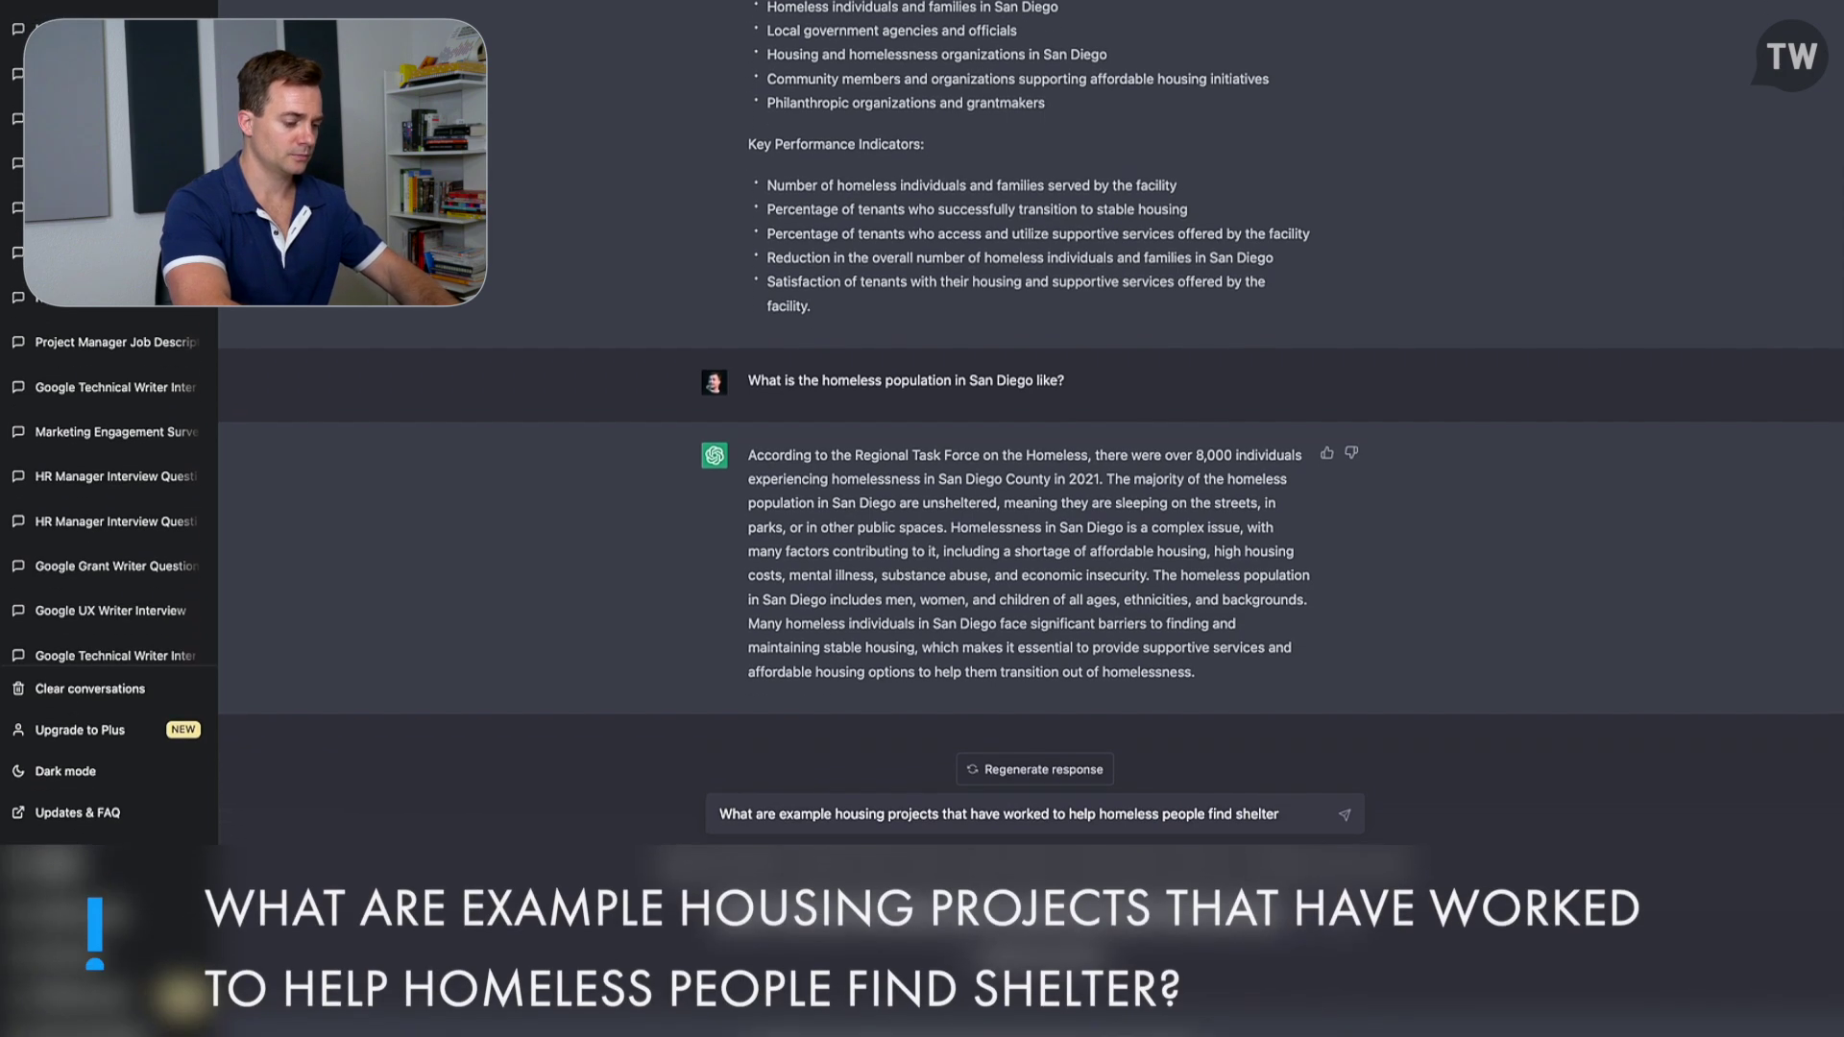
pyautogui.press('Return')
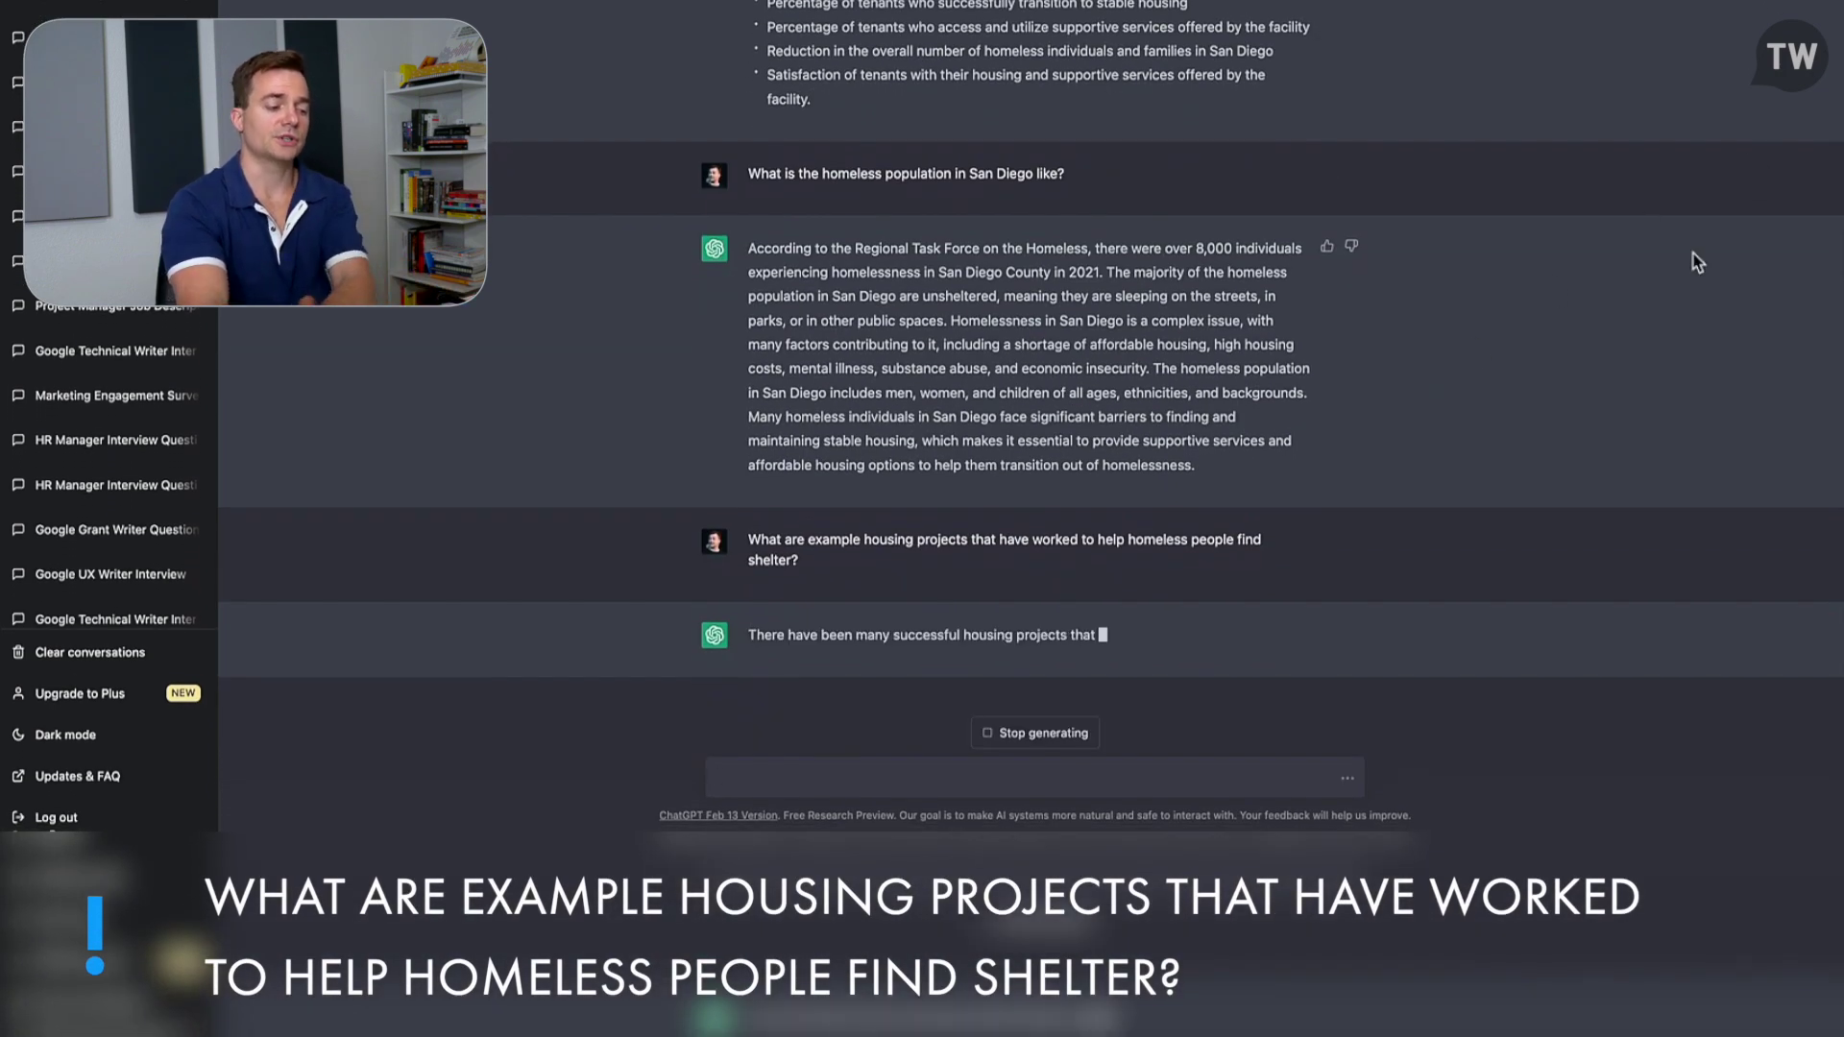